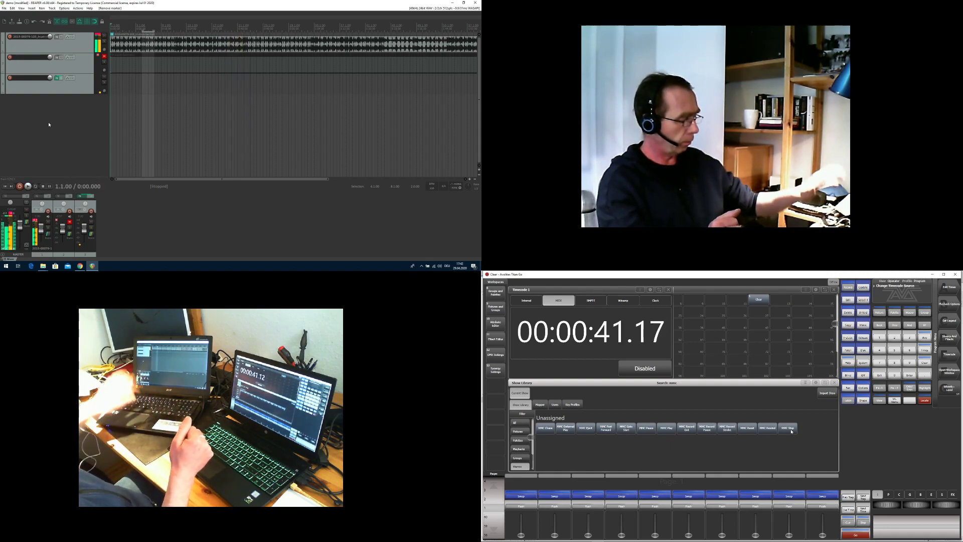
Stop REAPER playback and move the Show Library beside Timecode so Groups shows below
{"action": "key", "text": "space"}
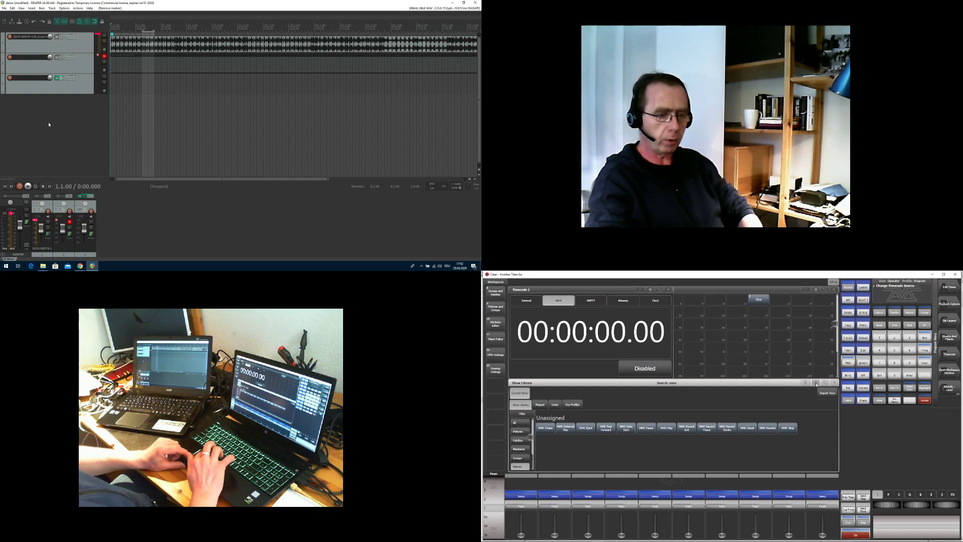
{"action": "left_click", "coordinate": [815, 383]}
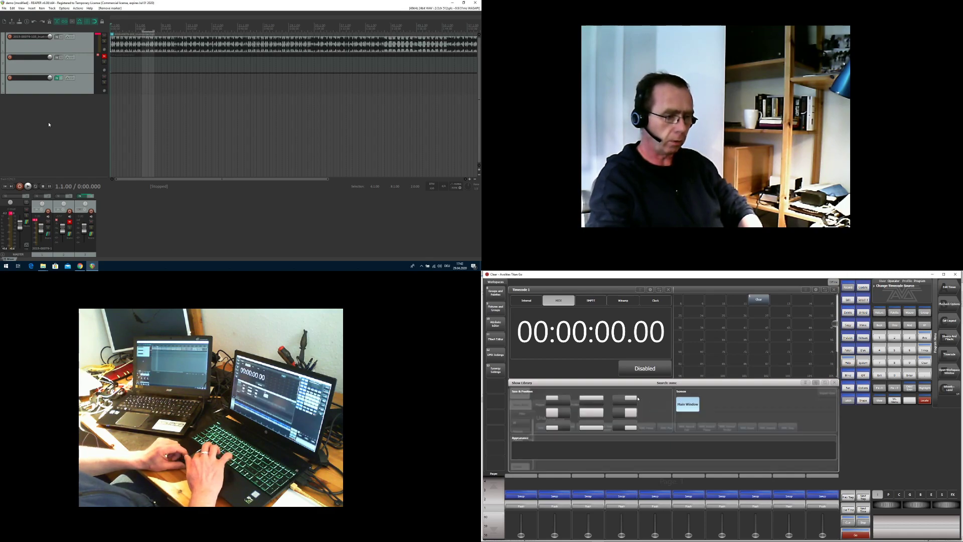
{"action": "left_click", "coordinate": [682, 401]}
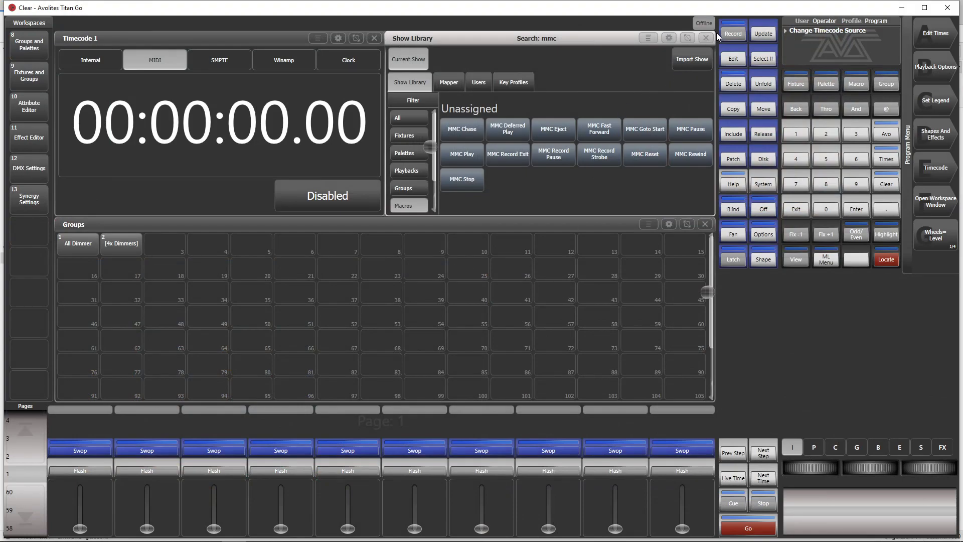
Record Cue List 1 with 20 cues onto playback 1, then bring up the Timecode menu
{"action": "left_click", "coordinate": [735, 37]}
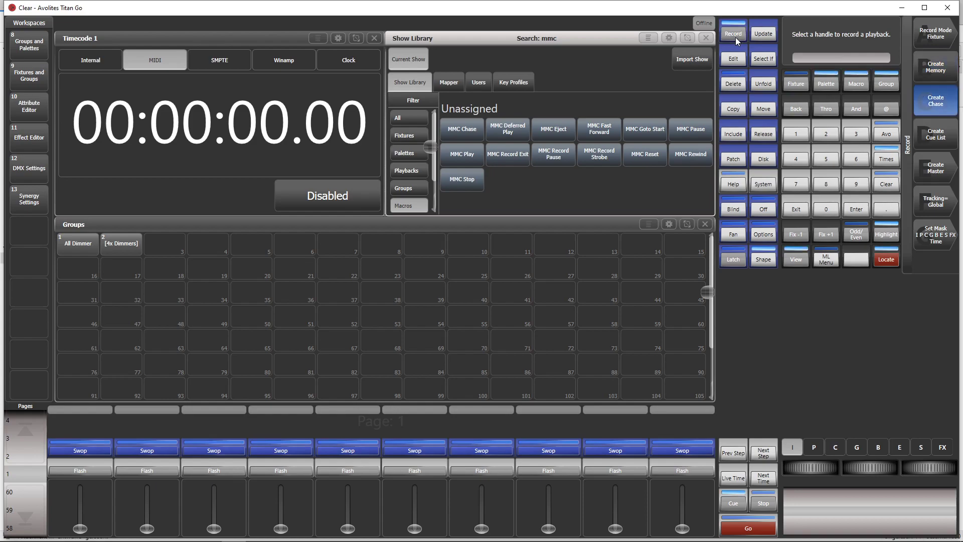
{"action": "left_click", "coordinate": [71, 451]}
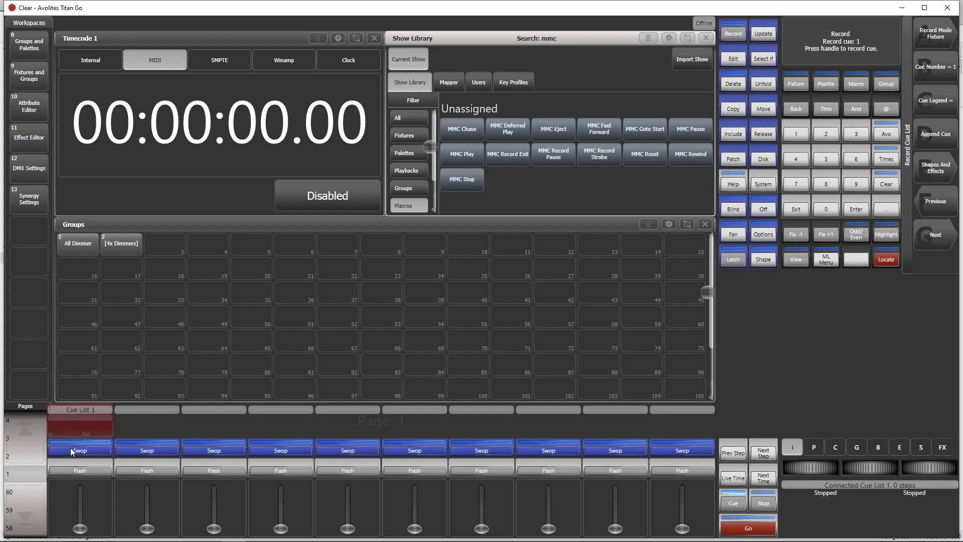
{"action": "left_click", "coordinate": [71, 451]}
{"action": "left_click", "coordinate": [71, 451]}
{"action": "left_click", "coordinate": [71, 451]}
{"action": "left_click", "coordinate": [71, 451]}
{"action": "left_click", "coordinate": [71, 451]}
{"action": "left_click", "coordinate": [71, 451]}
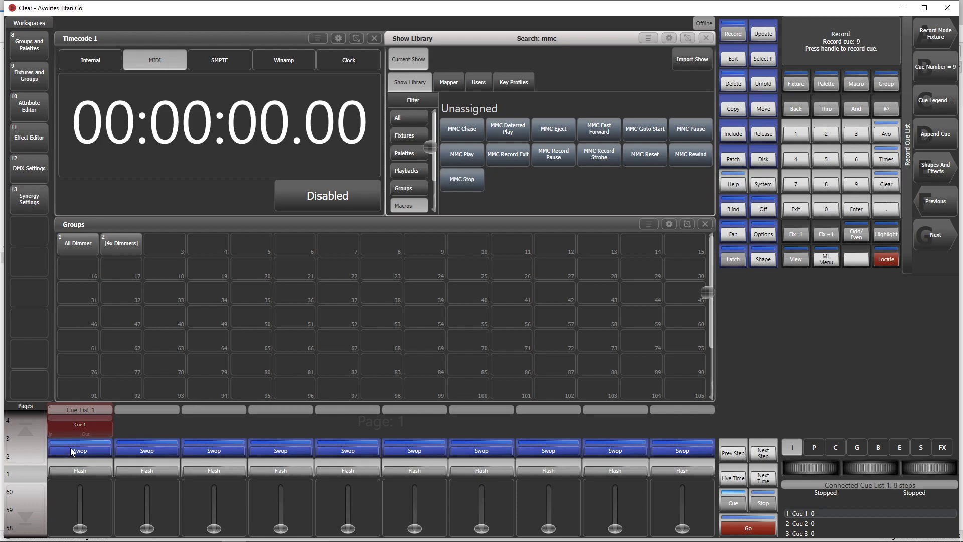
{"action": "left_click", "coordinate": [71, 451]}
{"action": "left_click", "coordinate": [71, 451]}
{"action": "left_click", "coordinate": [71, 451]}
{"action": "left_click", "coordinate": [71, 450]}
{"action": "left_click", "coordinate": [71, 451]}
{"action": "left_click", "coordinate": [71, 451]}
{"action": "left_click", "coordinate": [72, 451]}
{"action": "left_click", "coordinate": [71, 451]}
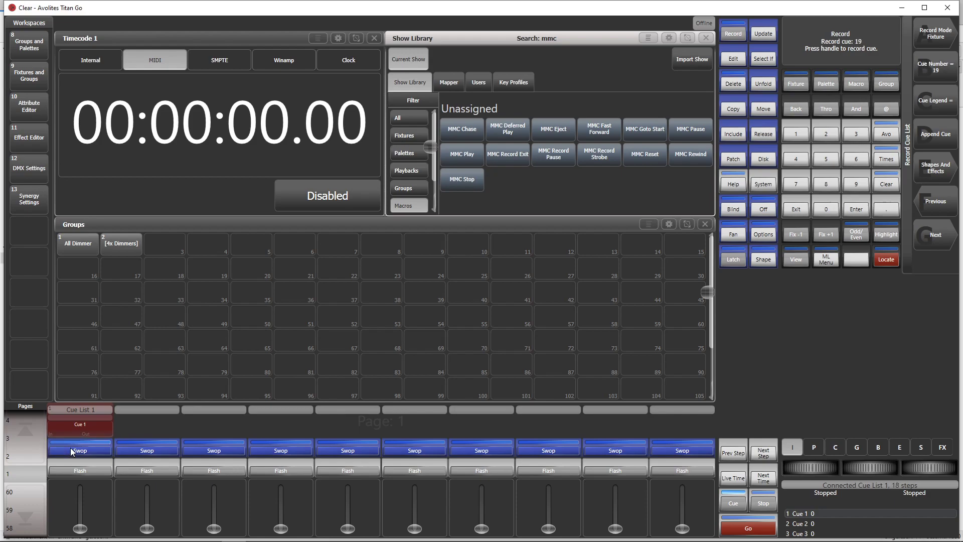
{"action": "left_click", "coordinate": [71, 450]}
{"action": "double_click", "coordinate": [71, 451]}
{"action": "left_click", "coordinate": [794, 215]}
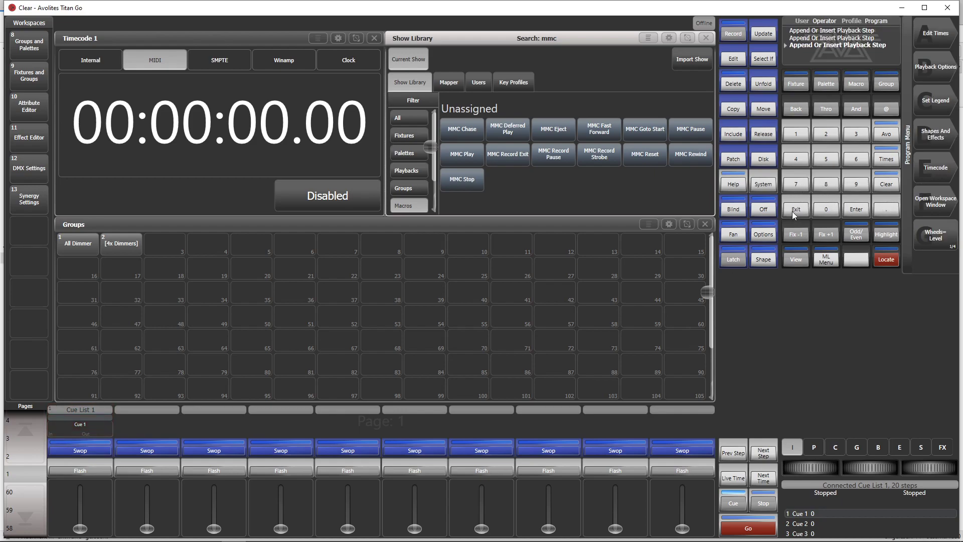
{"action": "left_click", "coordinate": [936, 168]}
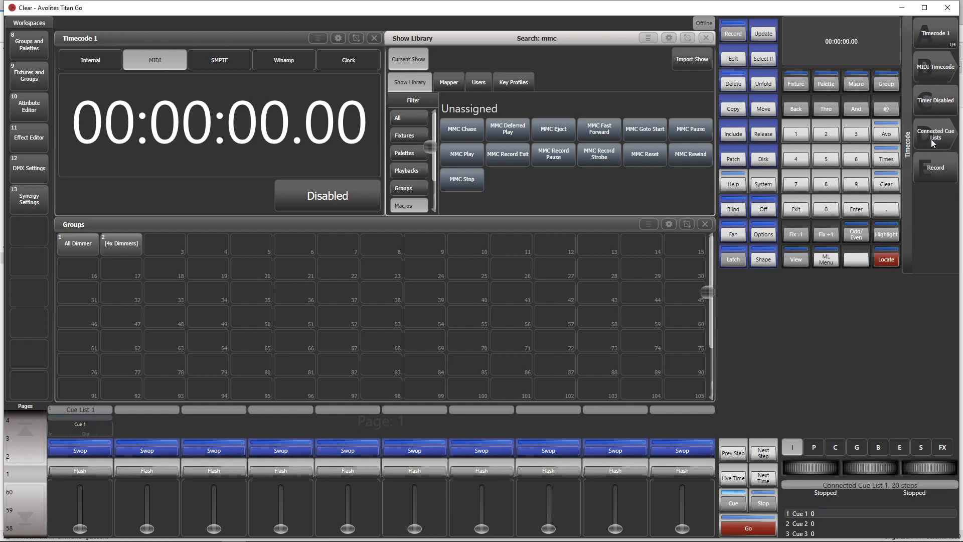
Enable the timecode timer, connect Cue List 1, arm timecode recording, and view Cue List 1's cues
{"action": "left_click", "coordinate": [939, 100]}
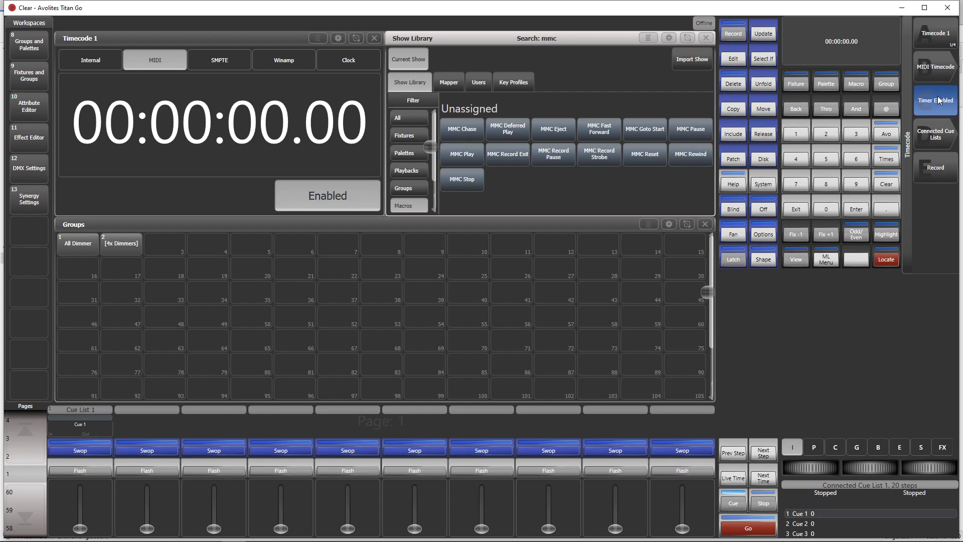
{"action": "left_click", "coordinate": [939, 138]}
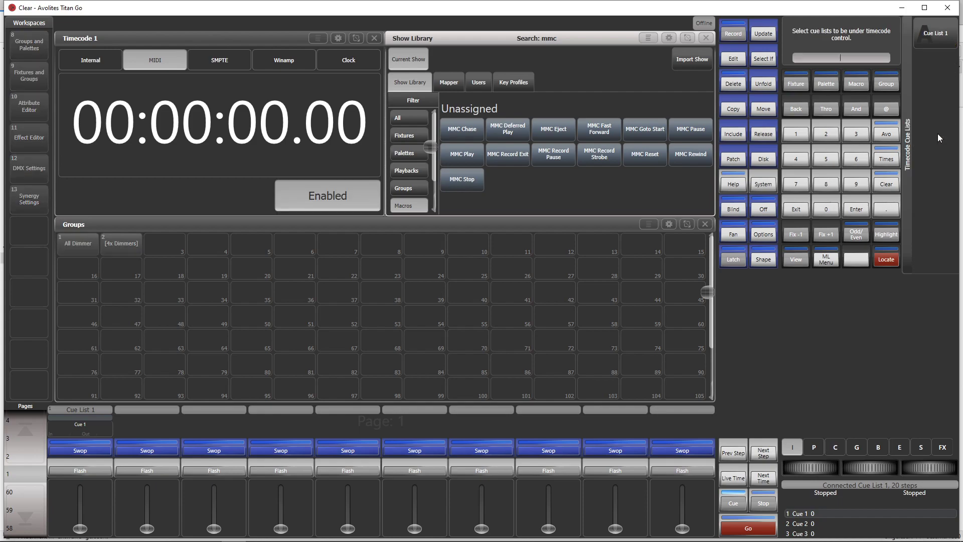
{"action": "left_click", "coordinate": [939, 33]}
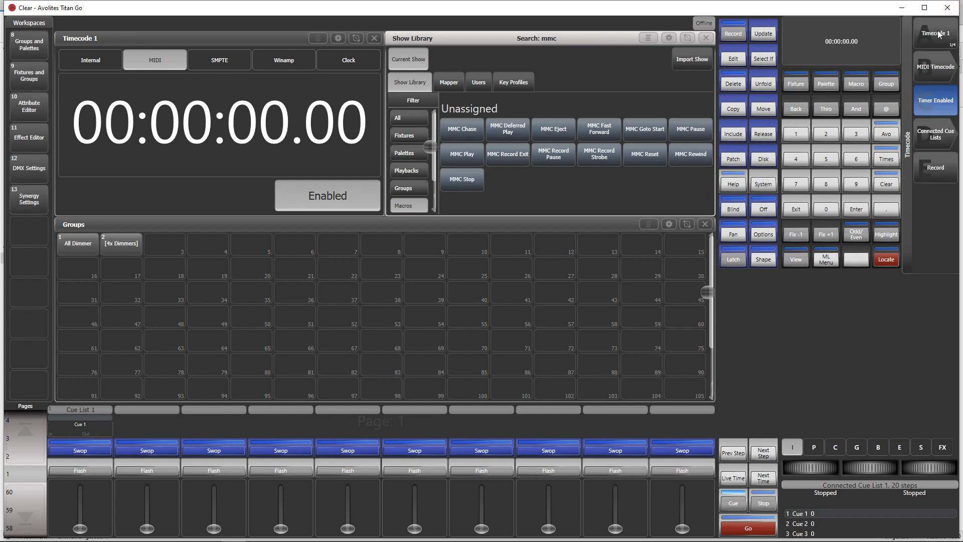
{"action": "left_click", "coordinate": [935, 171]}
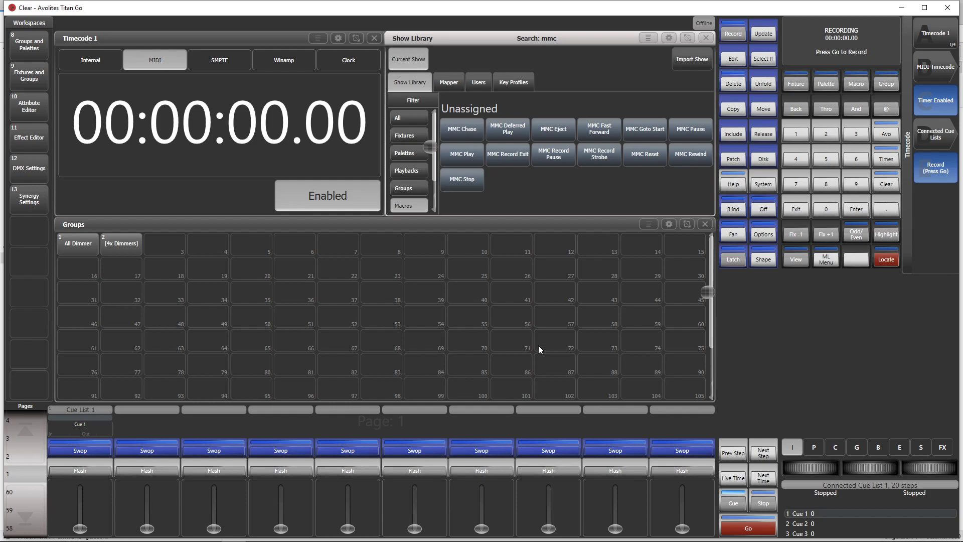
{"action": "left_click", "coordinate": [82, 425]}
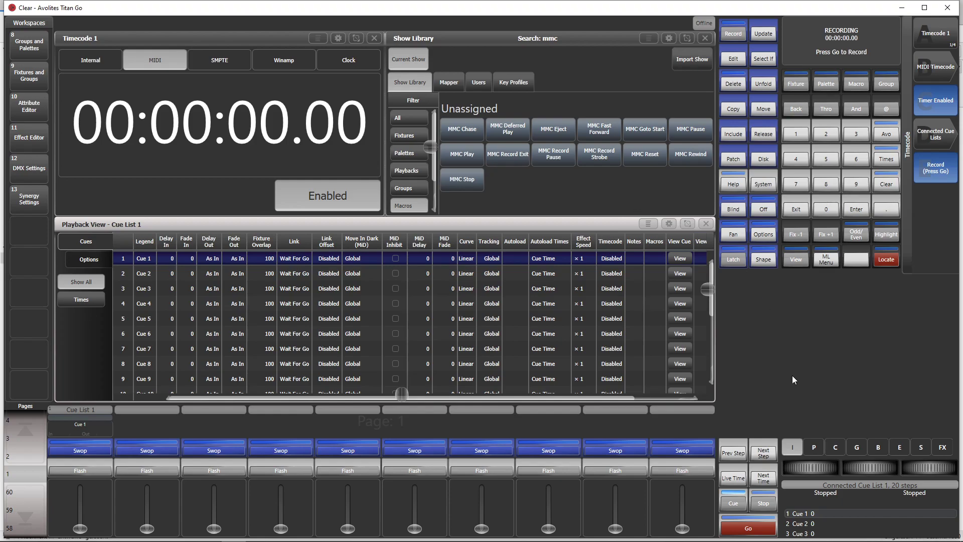
Store 00:00:00.00 on Cue 1, start the timecode running, and stamp Cues 3 through 6
{"action": "left_click", "coordinate": [745, 530]}
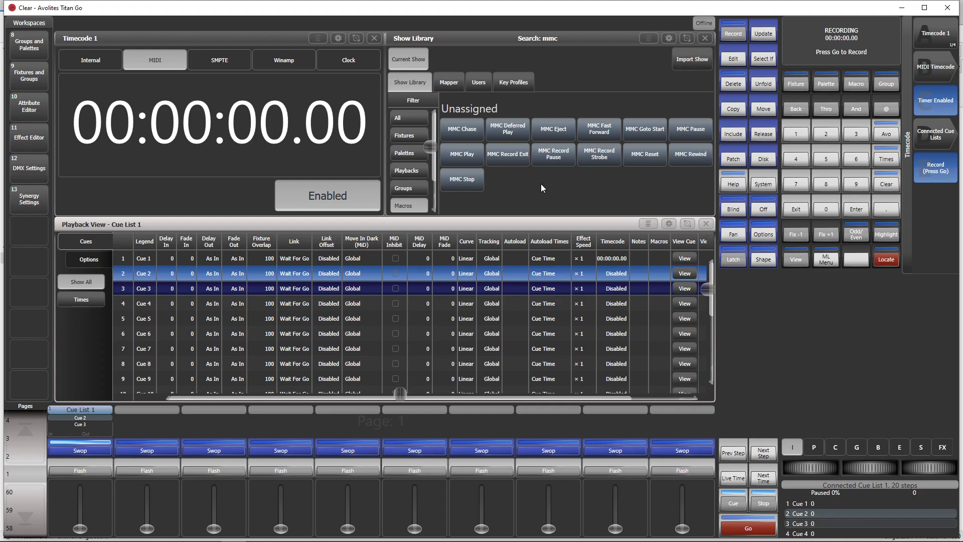
{"action": "left_click", "coordinate": [465, 156]}
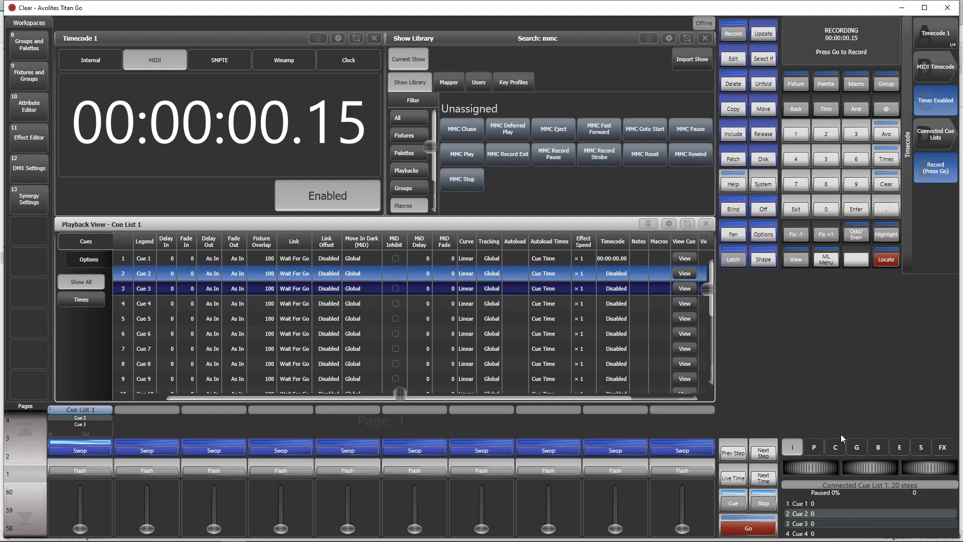
{"action": "left_click", "coordinate": [756, 528]}
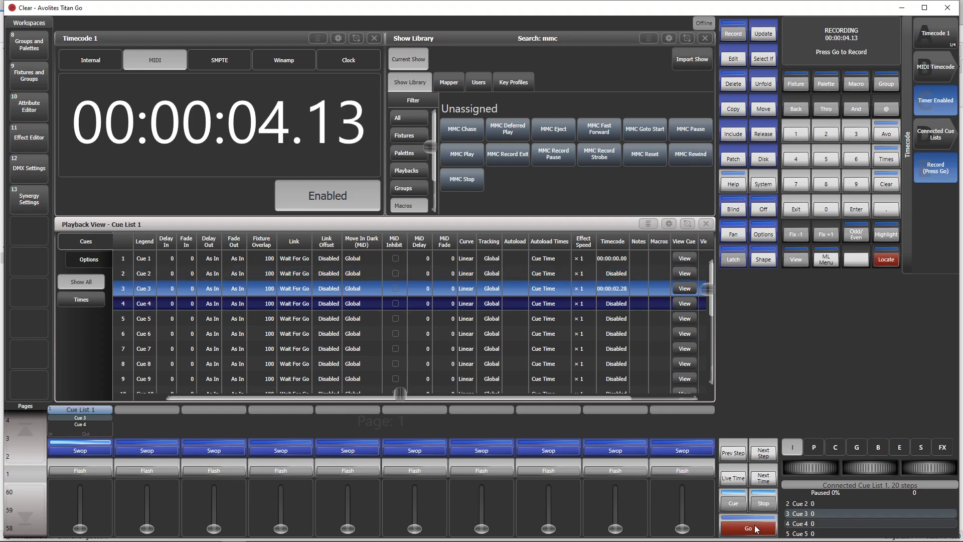
{"action": "left_click", "coordinate": [748, 528]}
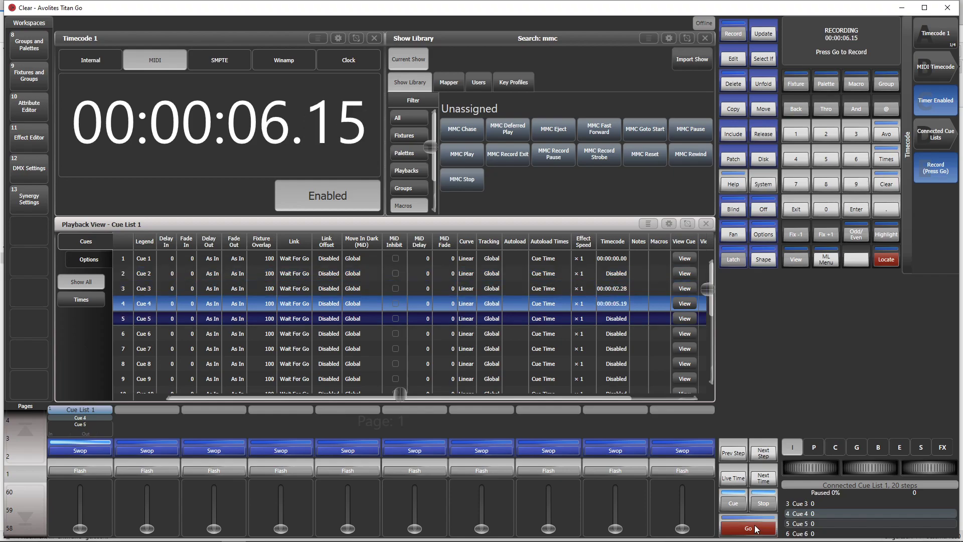
{"action": "left_click", "coordinate": [756, 528]}
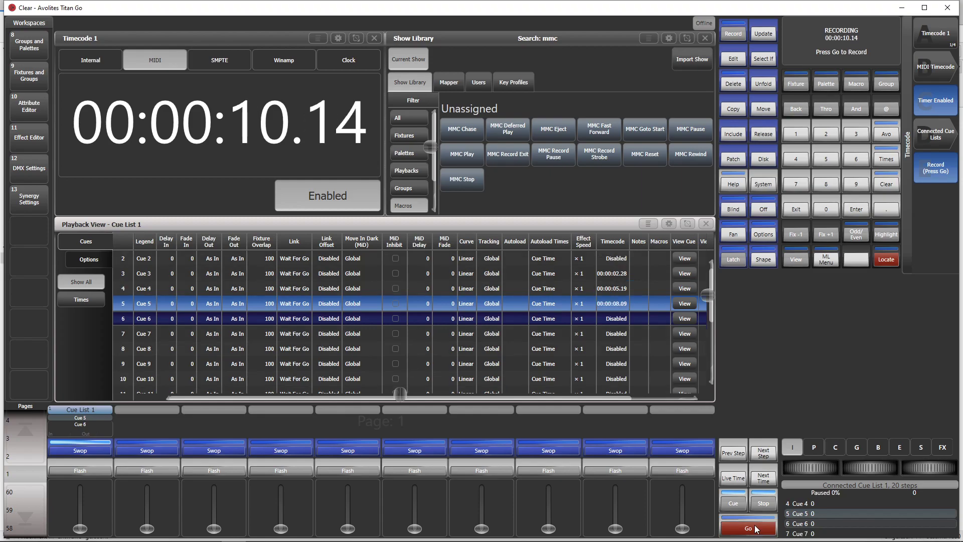
{"action": "left_click", "coordinate": [756, 529]}
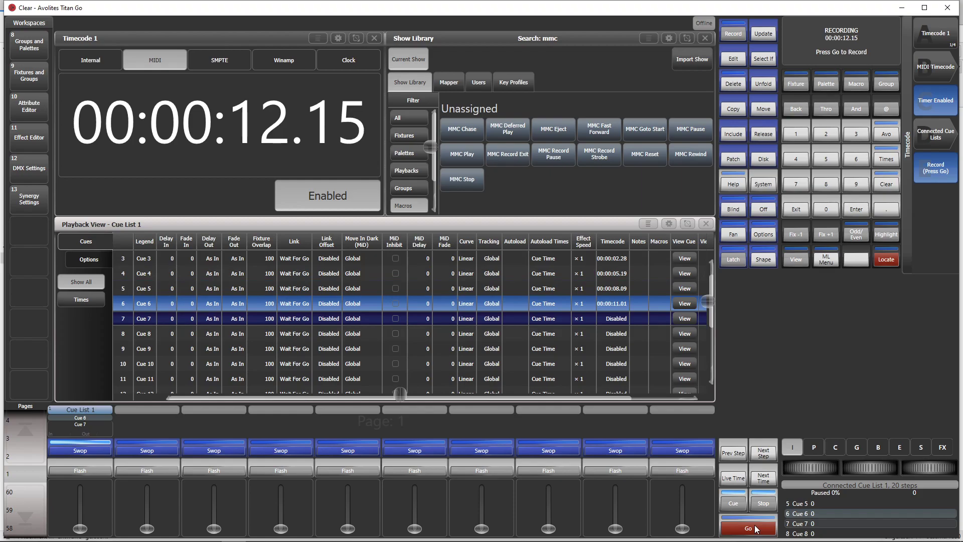
Stamp the running timecode onto Cue 7 and the following cues, then halt it with MMC Stop
{"action": "left_click", "coordinate": [756, 528]}
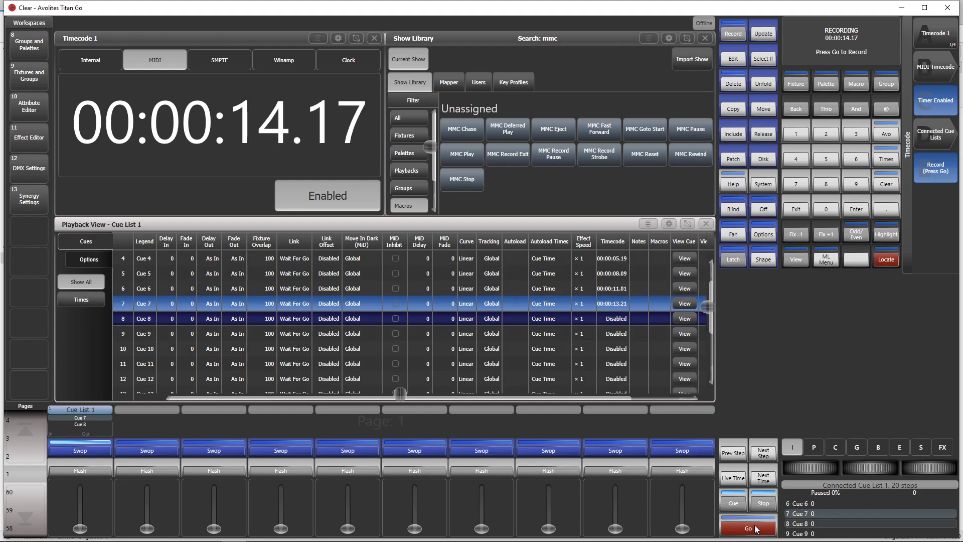
{"action": "left_click", "coordinate": [756, 528]}
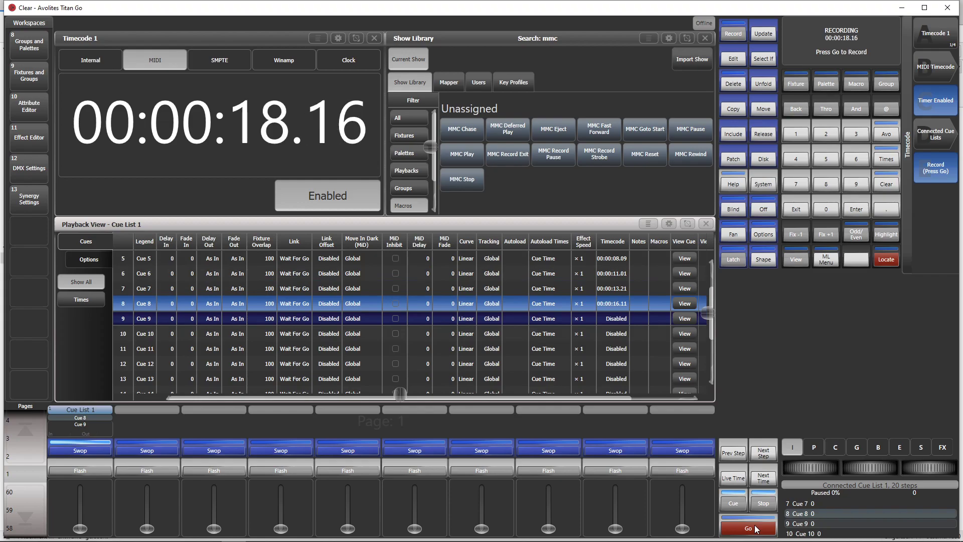
{"action": "left_click", "coordinate": [756, 528]}
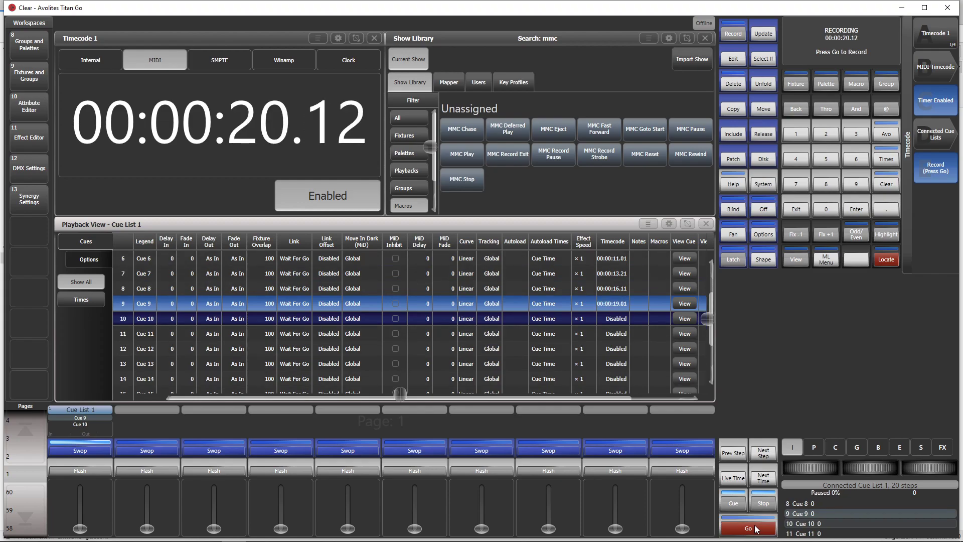
{"action": "left_click", "coordinate": [756, 528]}
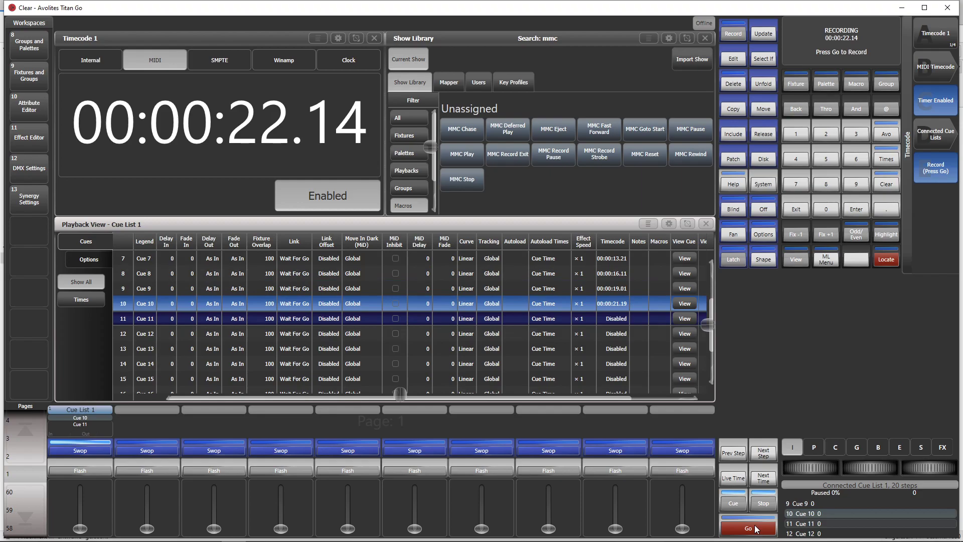
{"action": "left_click", "coordinate": [756, 528]}
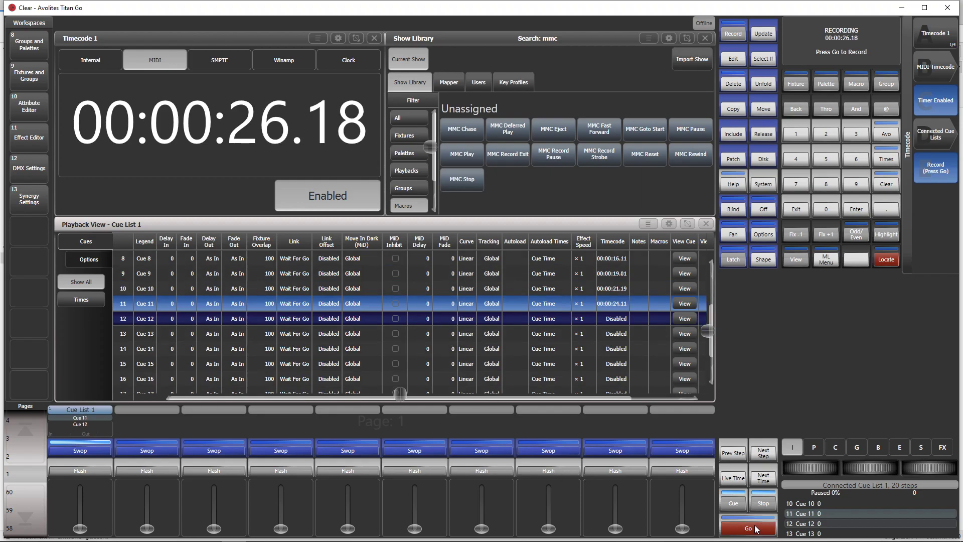
{"action": "left_click", "coordinate": [756, 529]}
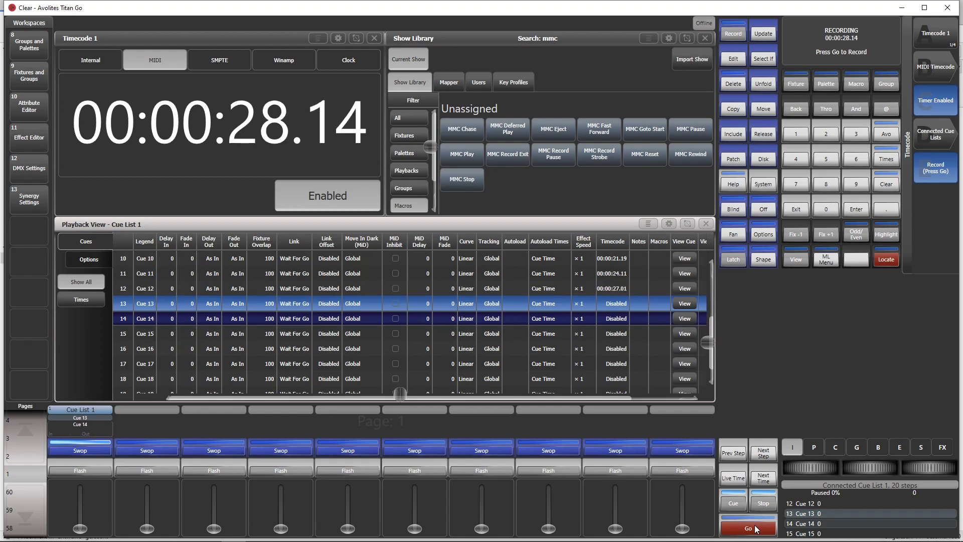
{"action": "left_click", "coordinate": [756, 529]}
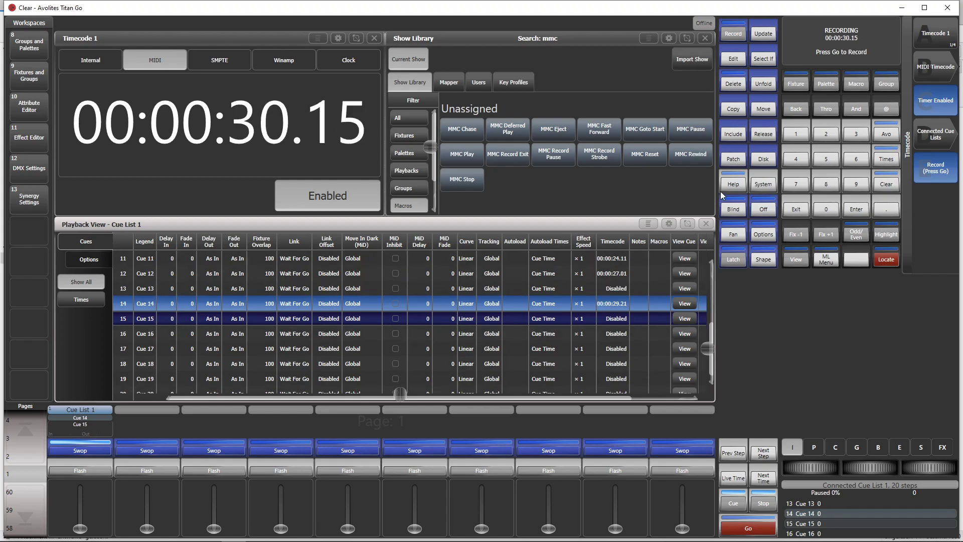
{"action": "left_click", "coordinate": [462, 179]}
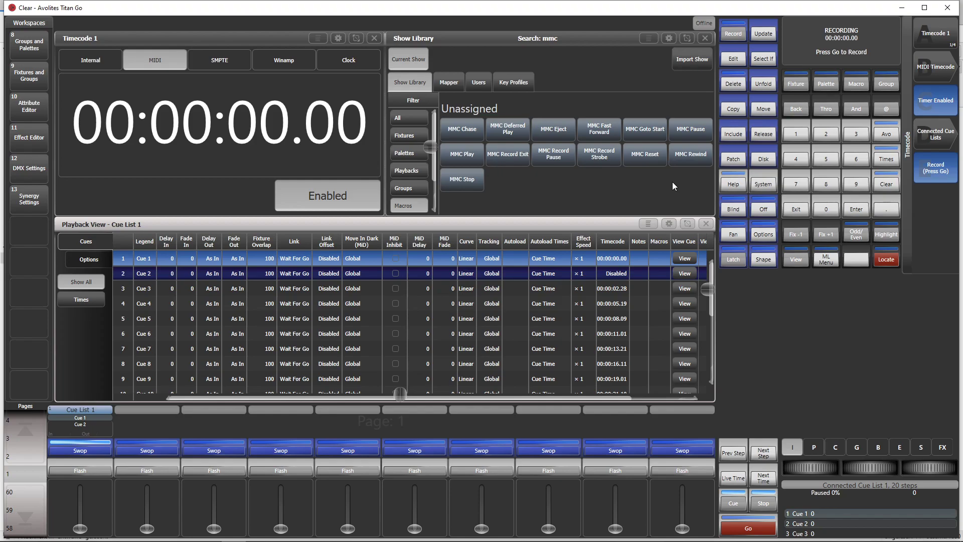
Exit timecode record mode, keeping the stamped cue times from Cue 1 at 00:00:00.00
{"action": "left_click", "coordinate": [942, 171]}
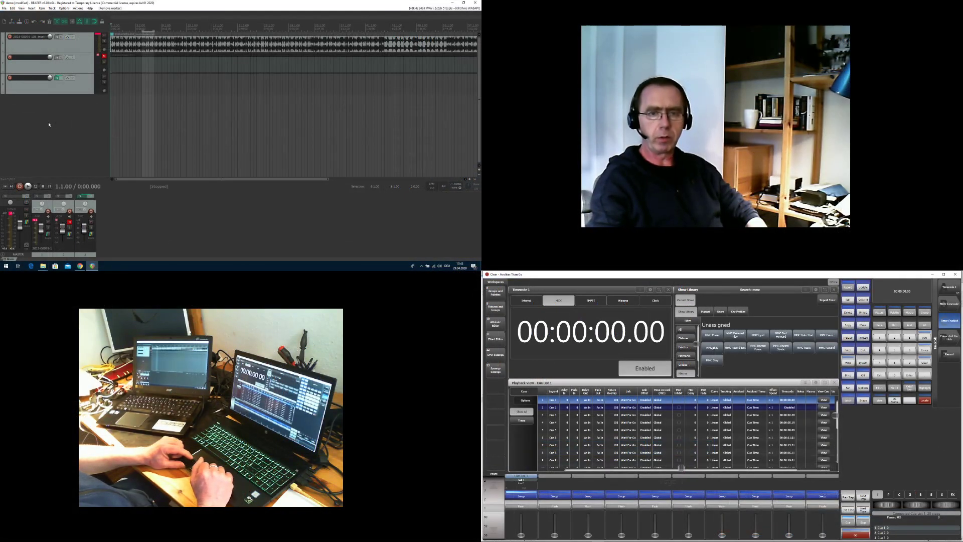
Play REAPER to drive the recorded cues, stop with MMC Stop, and release Cue List 1
{"action": "key", "text": "space"}
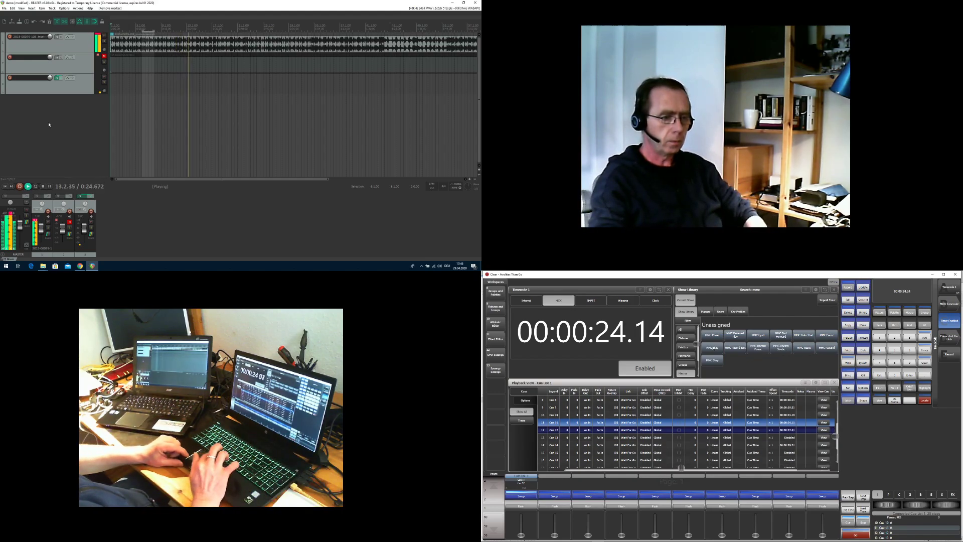
{"action": "left_click", "coordinate": [713, 360]}
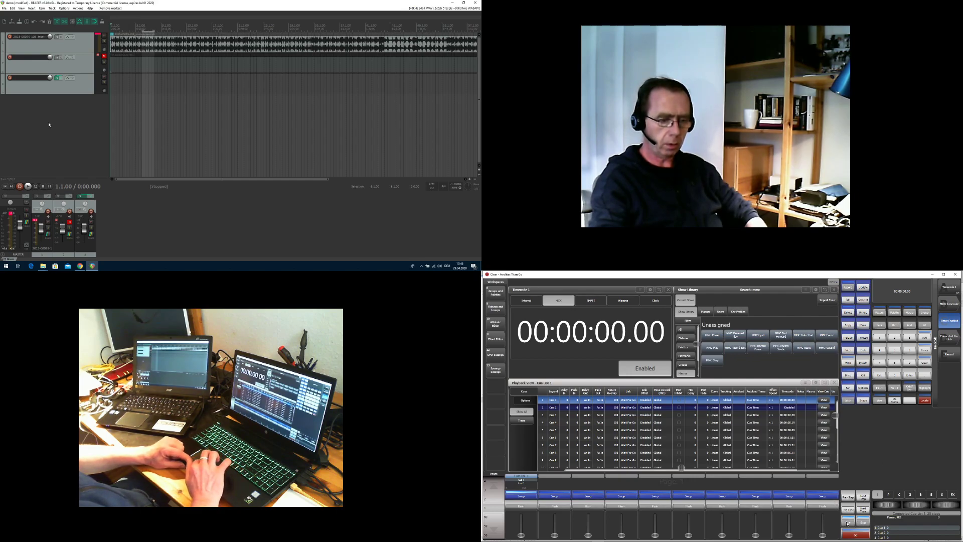
{"action": "left_click", "coordinate": [847, 523]}
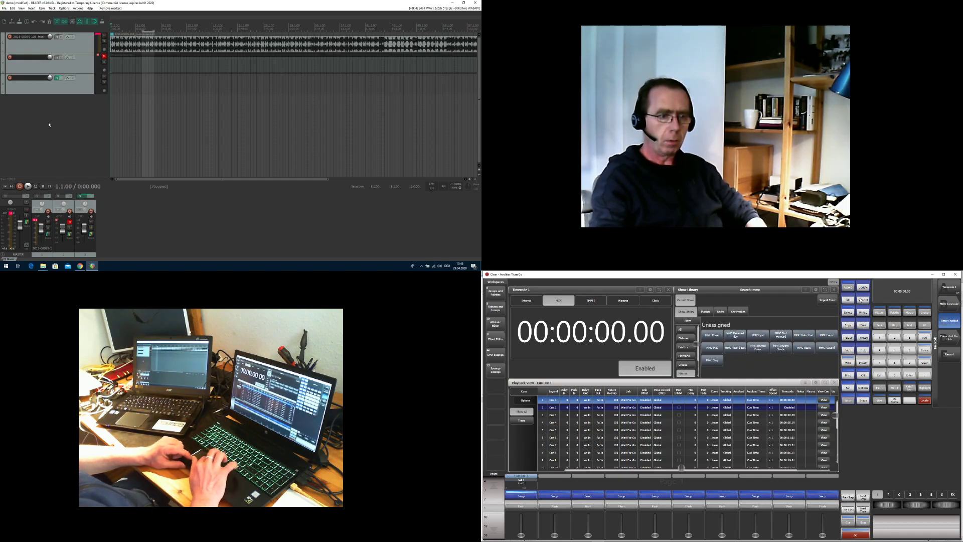
Create Cue List 2 on an empty playback with one recorded cue, then open Timecode 1's settings
{"action": "left_click", "coordinate": [848, 288]}
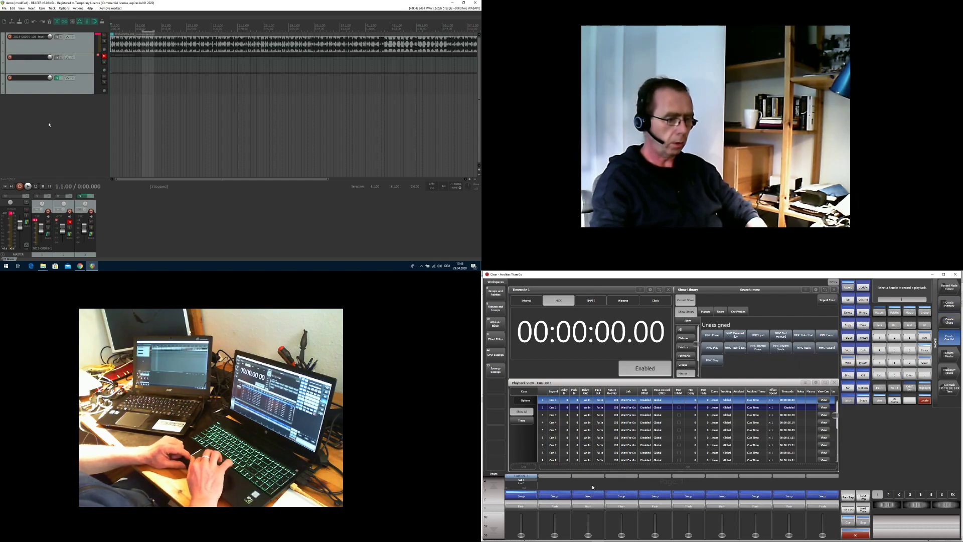
{"action": "left_click", "coordinate": [589, 486]}
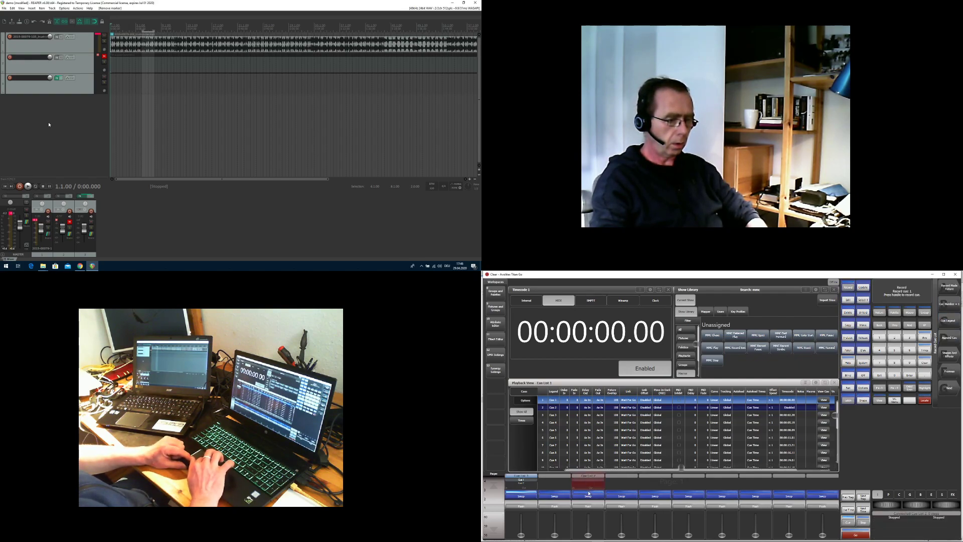
{"action": "left_click", "coordinate": [586, 496]}
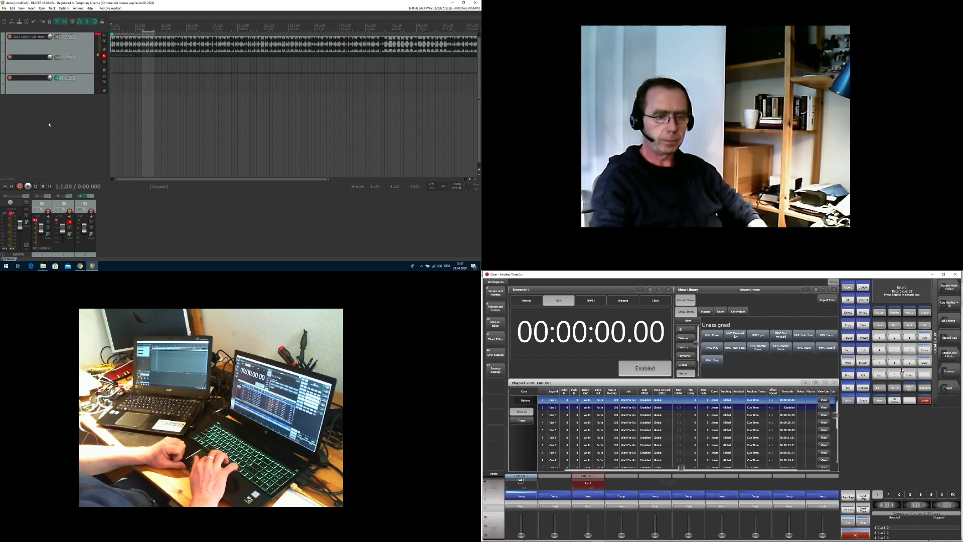
{"action": "left_click", "coordinate": [879, 376]}
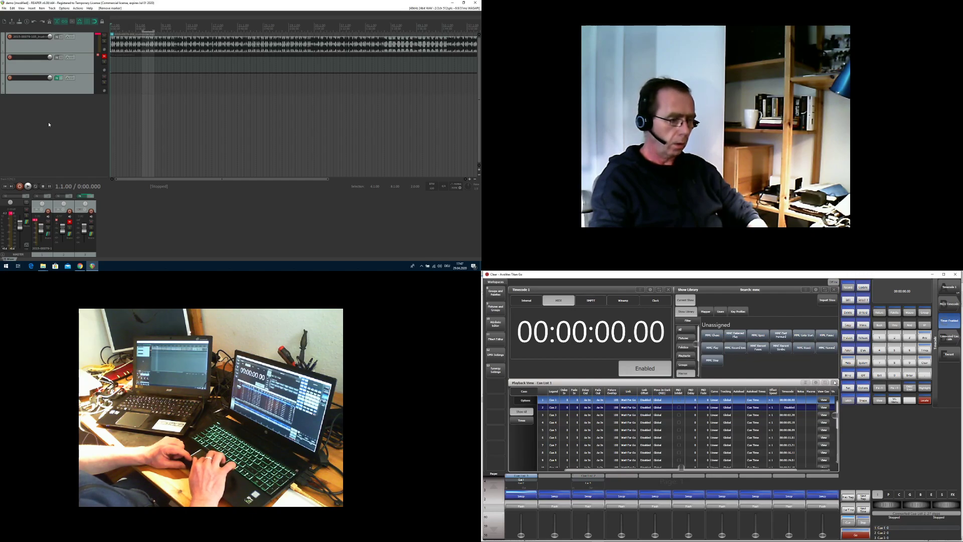
View Cue List 2 and choose the cue list connected to Timecode 1, then return to the Program Menu
{"action": "left_click", "coordinate": [590, 485]}
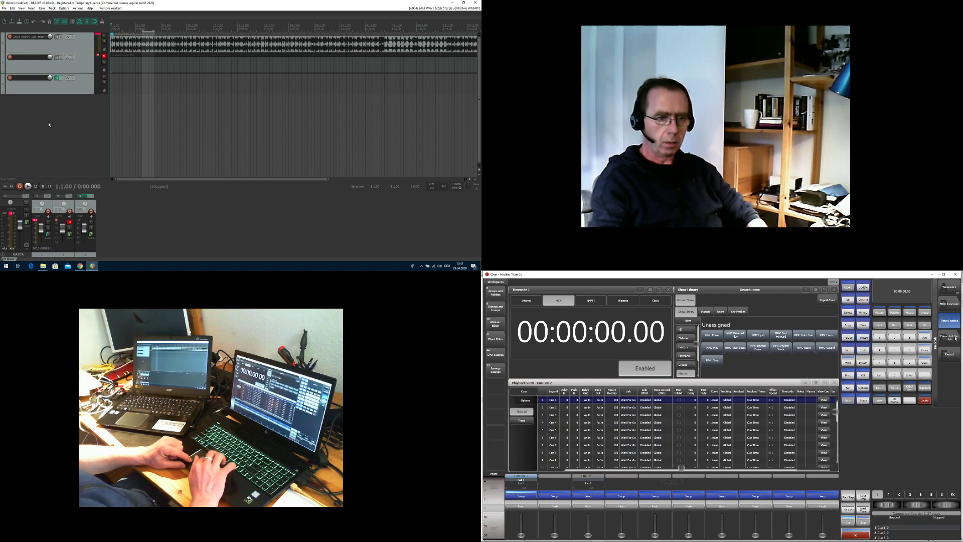
{"action": "left_click", "coordinate": [948, 337]}
{"action": "left_click", "coordinate": [949, 288]}
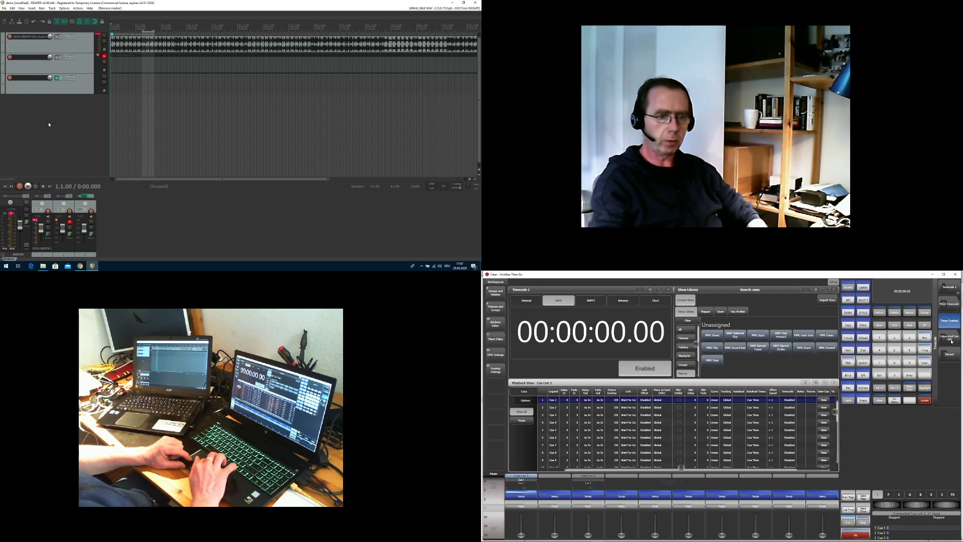
{"action": "left_click", "coordinate": [950, 338]}
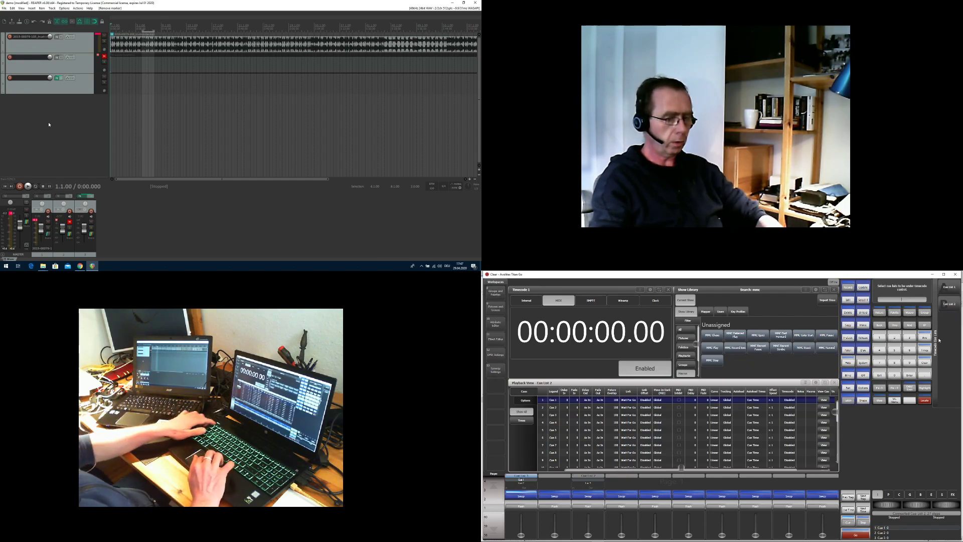
{"action": "left_click", "coordinate": [948, 286]}
{"action": "left_click", "coordinate": [936, 341]}
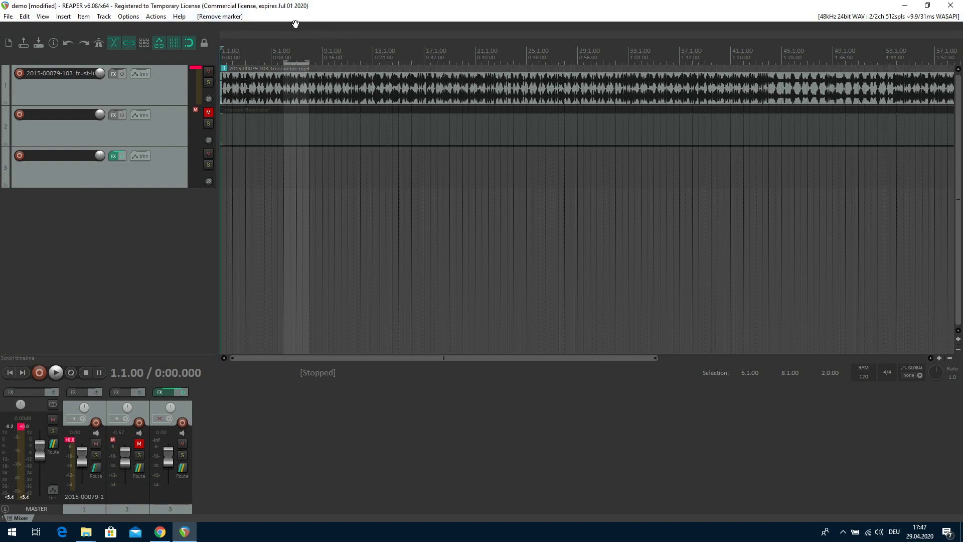
Insert marker 1 at 1.1.00, the very start of the project
{"action": "key", "text": "m"}
Play the song, tapping M on the beat to place markers 2–16, then stop playback
{"action": "key", "text": "space"}
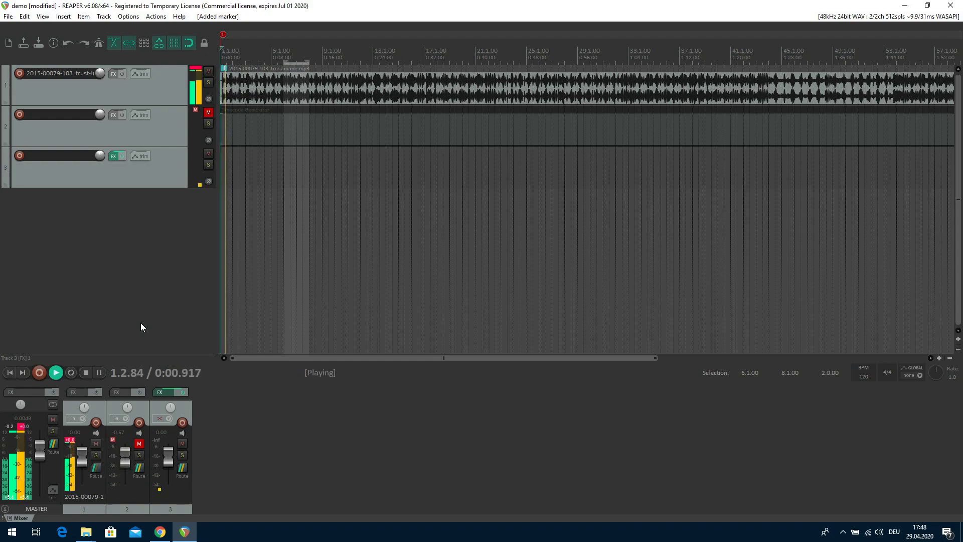
{"action": "key", "text": "m"}
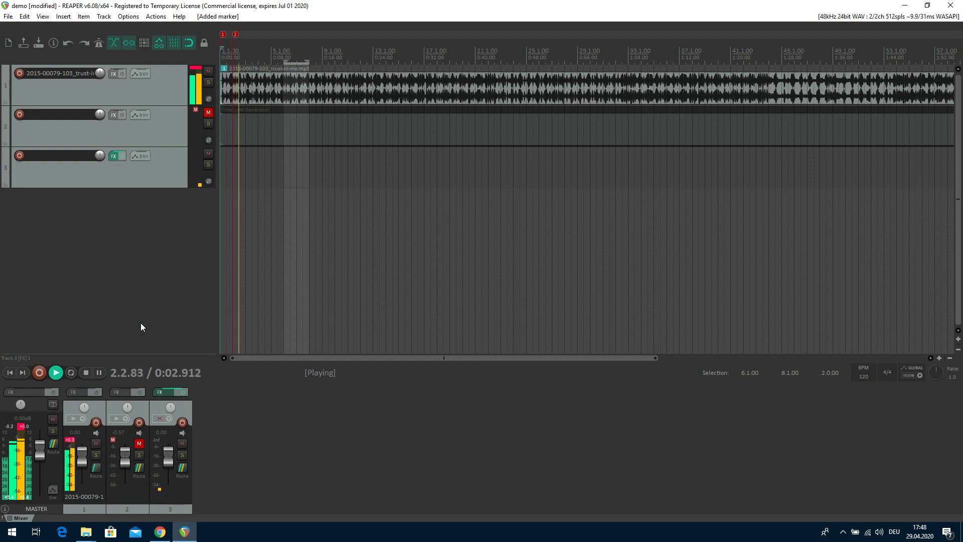
{"action": "key", "text": "m"}
{"action": "key", "text": "m"}
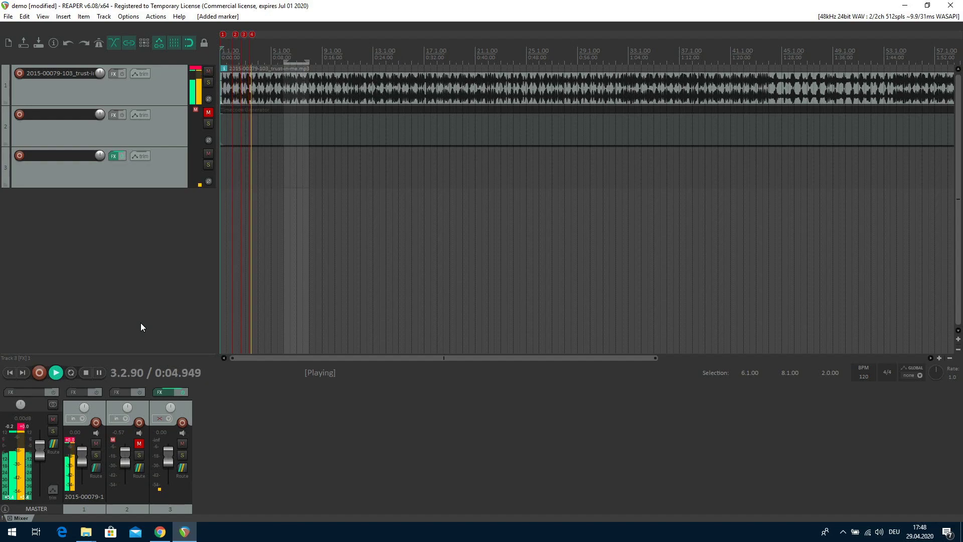
{"action": "key", "text": "m"}
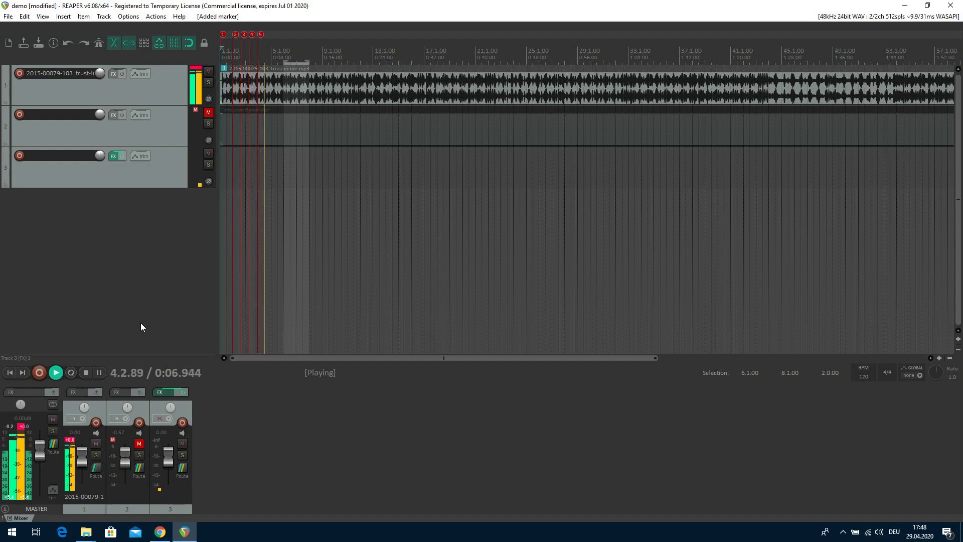
{"action": "key", "text": "m"}
{"action": "key", "text": "m"}
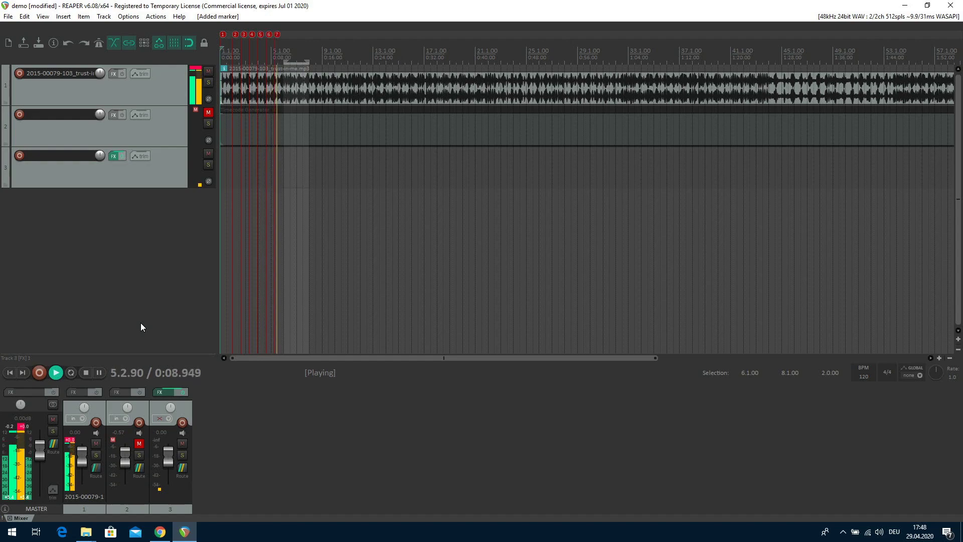
{"action": "key", "text": "m"}
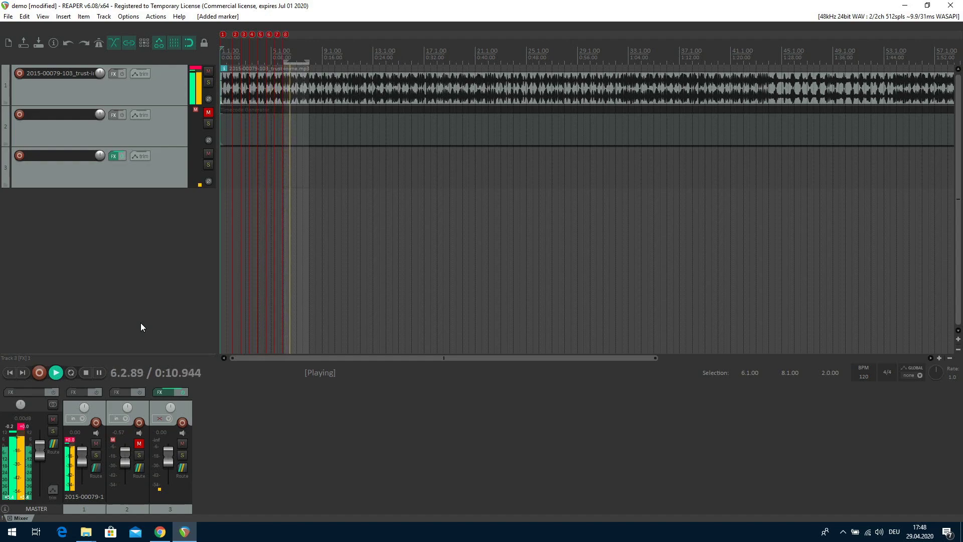
{"action": "key", "text": "m"}
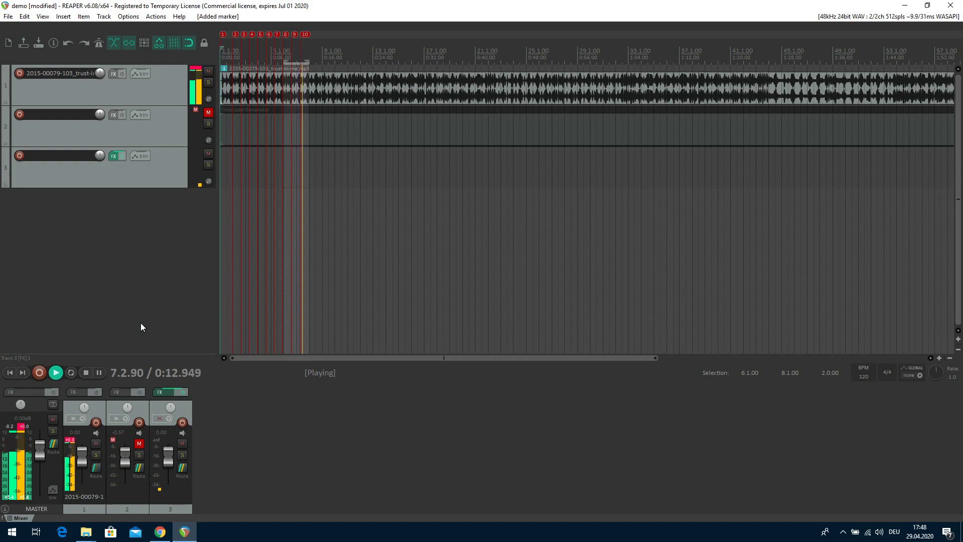
{"action": "key", "text": "m"}
{"action": "key", "text": "m"}
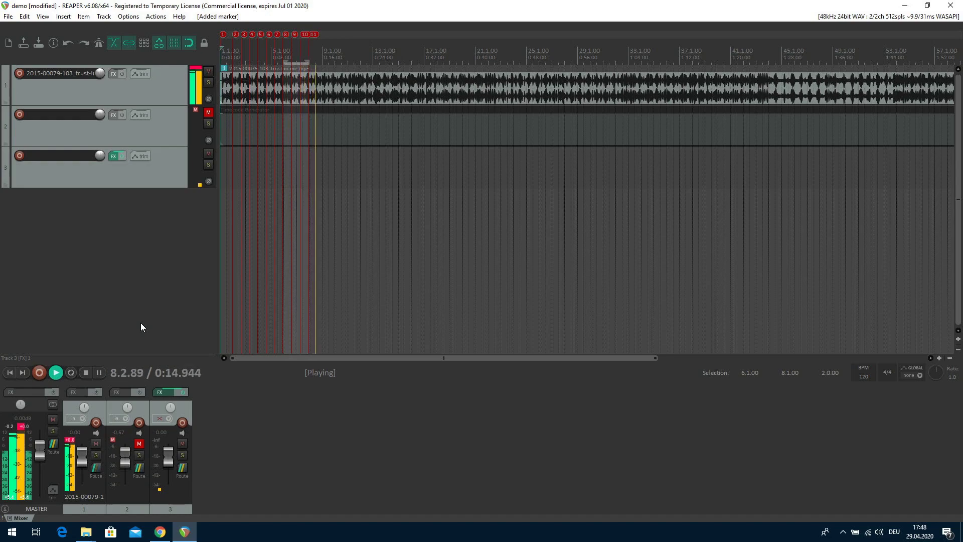
{"action": "key", "text": "m"}
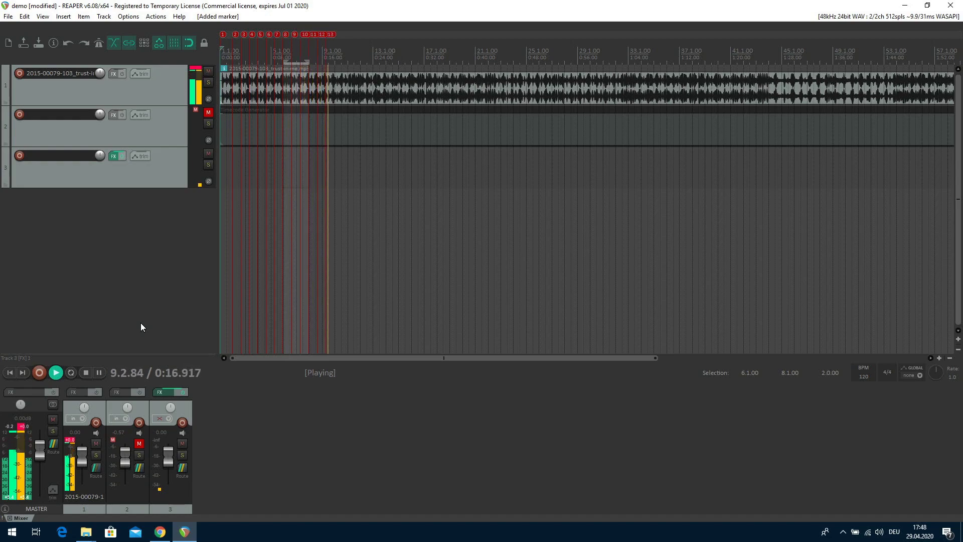
{"action": "key", "text": "m"}
{"action": "key", "text": "m"}
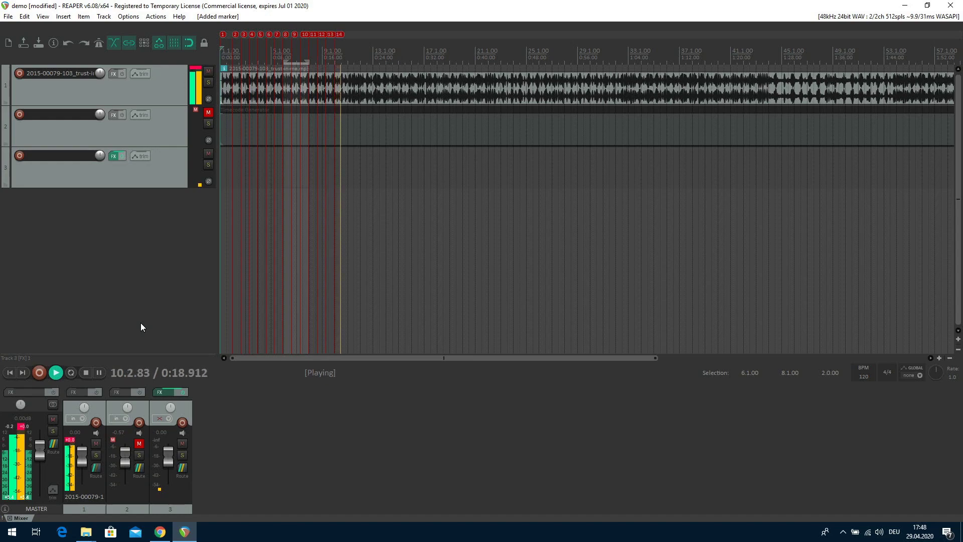
{"action": "key", "text": "m"}
{"action": "key", "text": "m"}
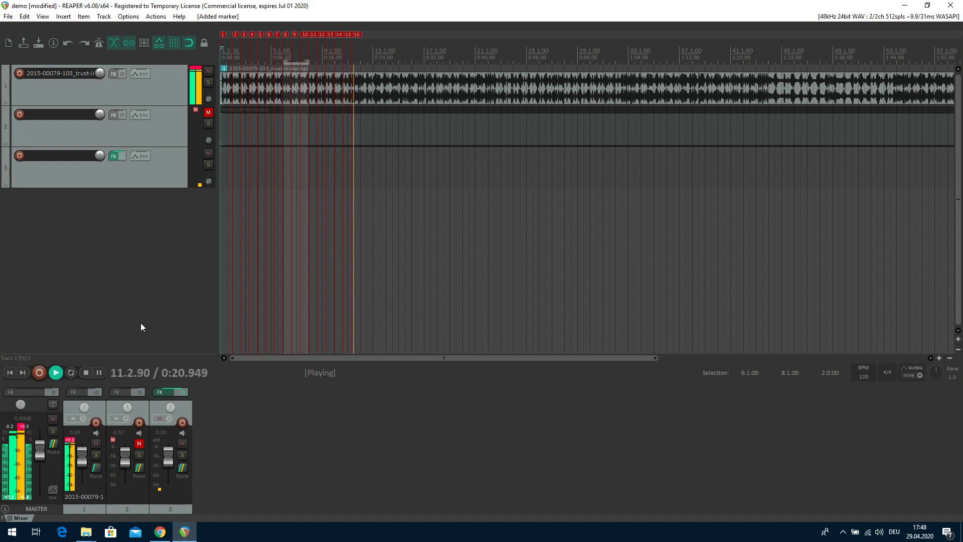
{"action": "key", "text": "space"}
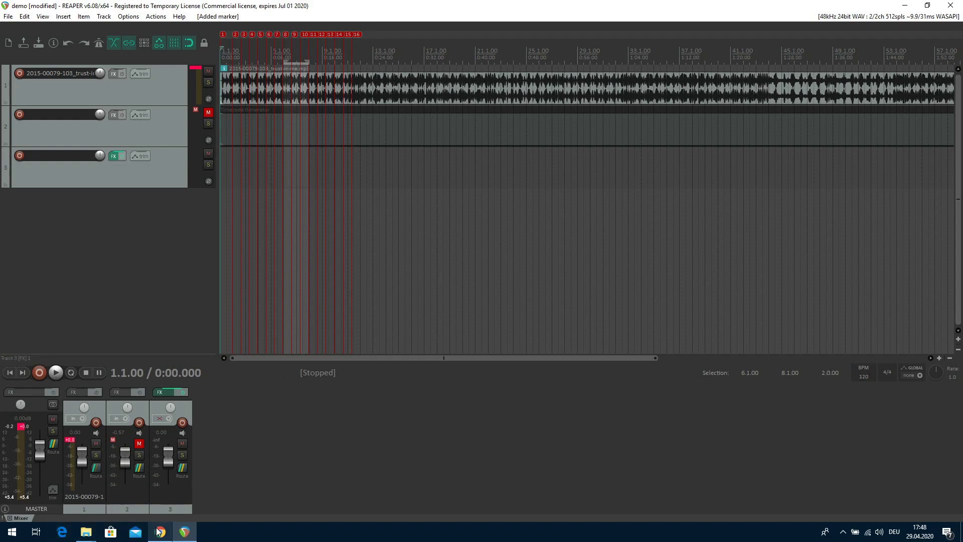
{"action": "mouse_move", "coordinate": [160, 535]}
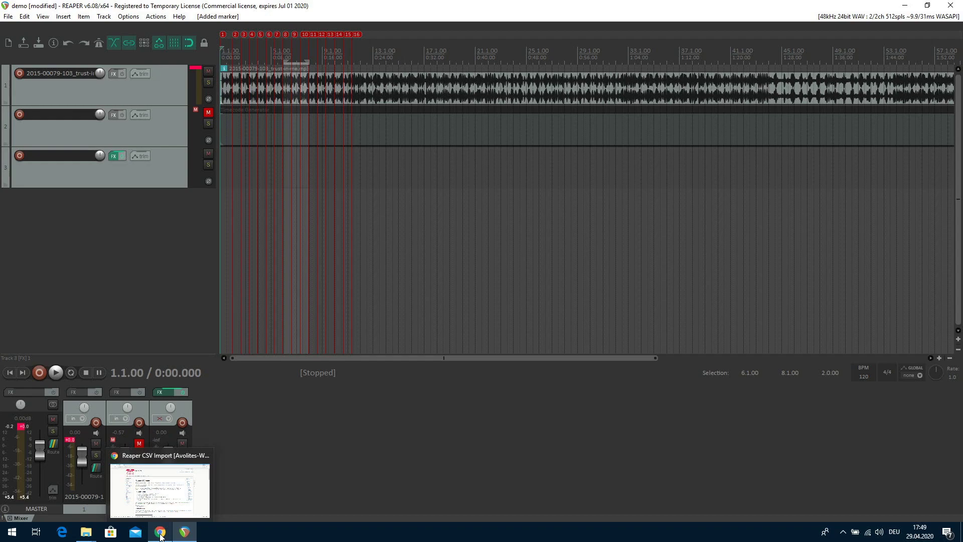
Reach the wiki's Reaper CSV Import page via the start page and External Control, then return to REAPER
{"action": "left_click", "coordinate": [160, 535]}
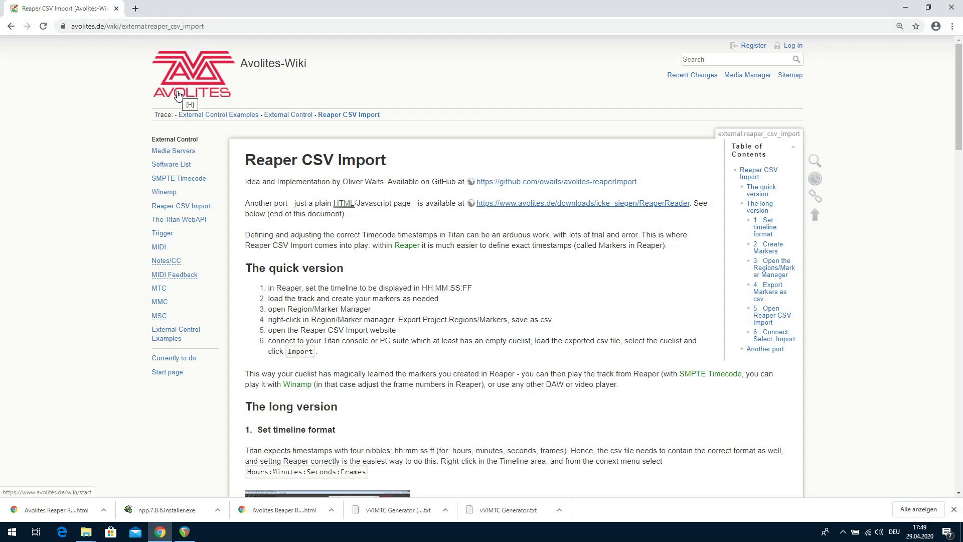
{"action": "left_click", "coordinate": [191, 81]}
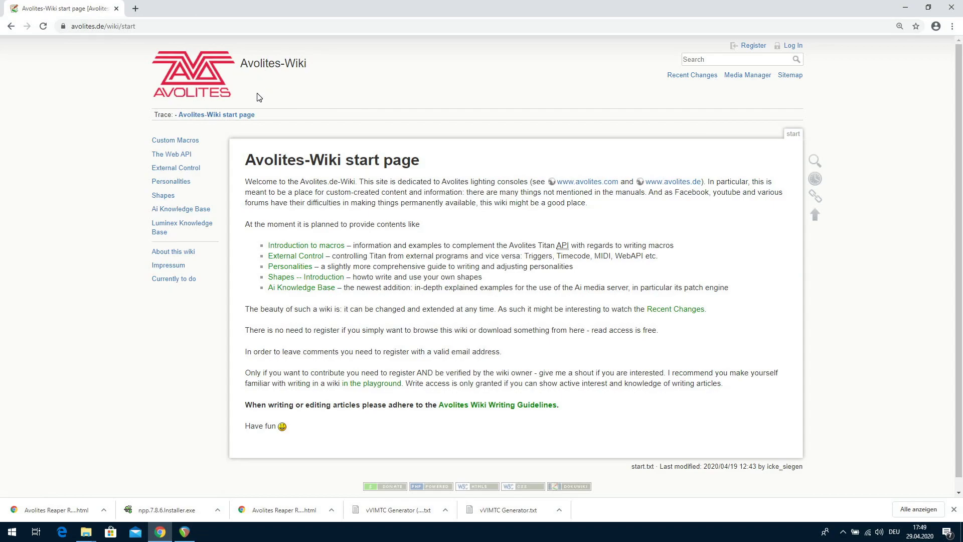
{"action": "left_click", "coordinate": [702, 59]}
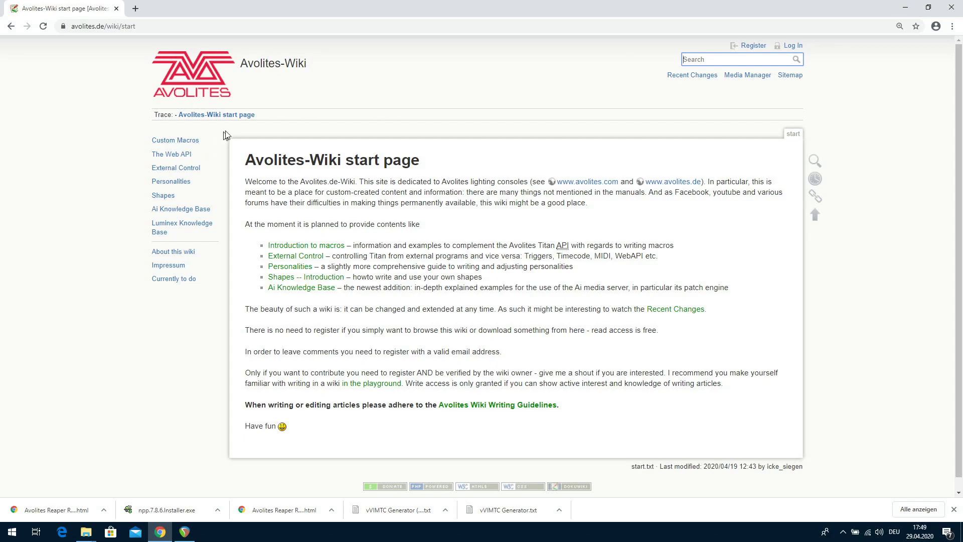
{"action": "left_click", "coordinate": [190, 168]}
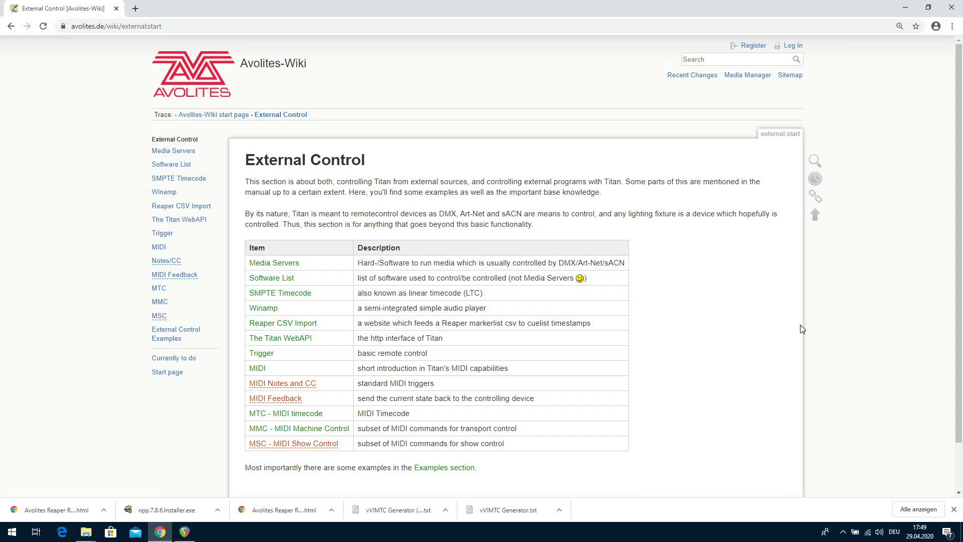
{"action": "left_click", "coordinate": [295, 326]}
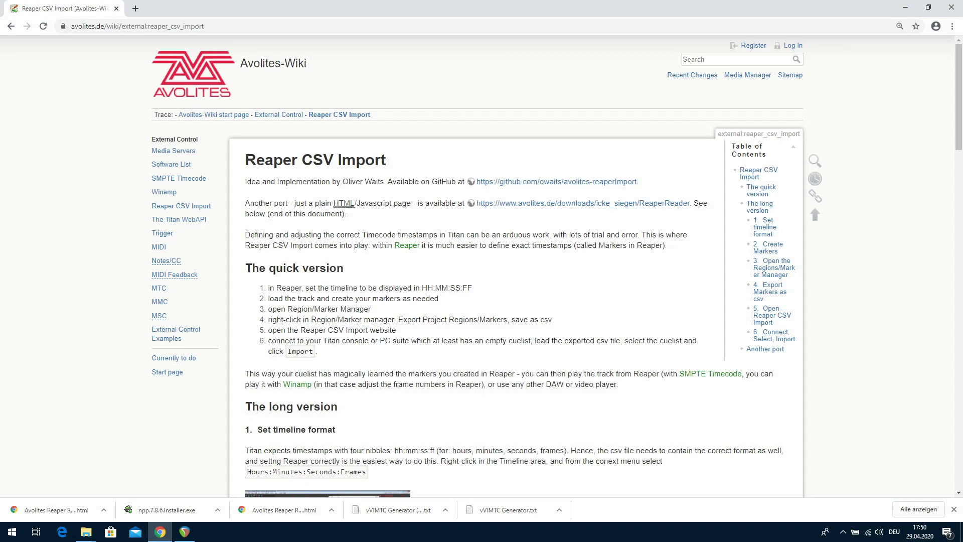
{"action": "key", "text": "alt+Tab"}
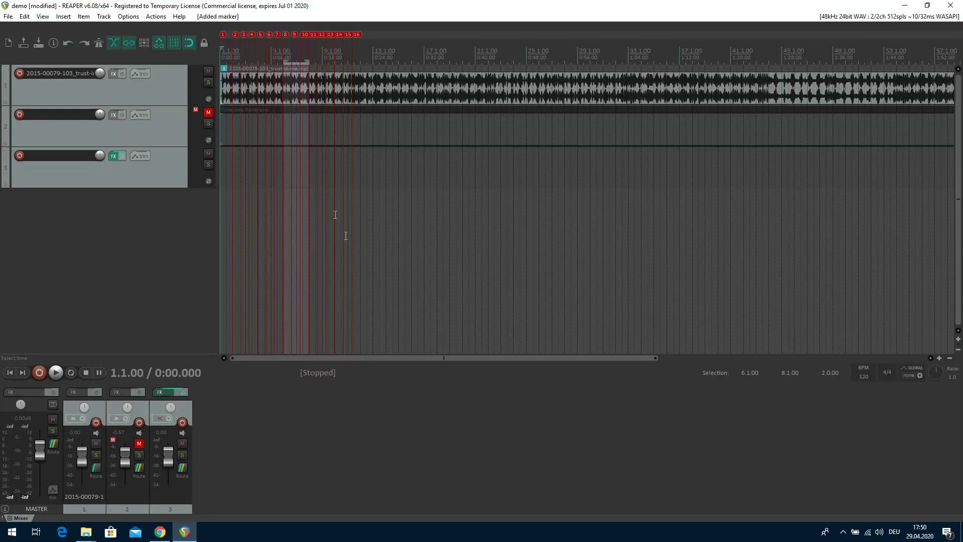
Set the ruler to Hours:Minutes:Seconds:Frames and open the Region/Marker Manager listing markers M1–M16
{"action": "left_click", "coordinate": [42, 17]}
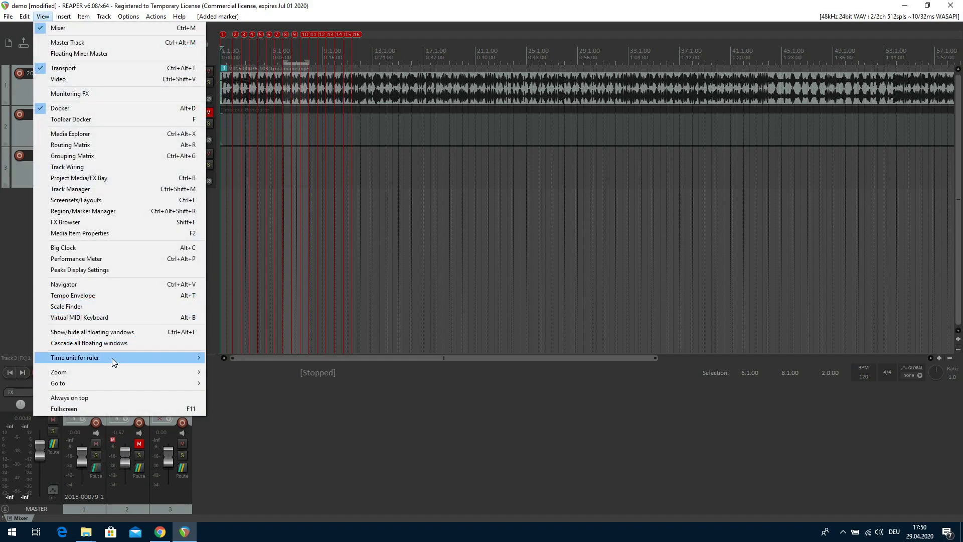
{"action": "mouse_move", "coordinate": [111, 360]}
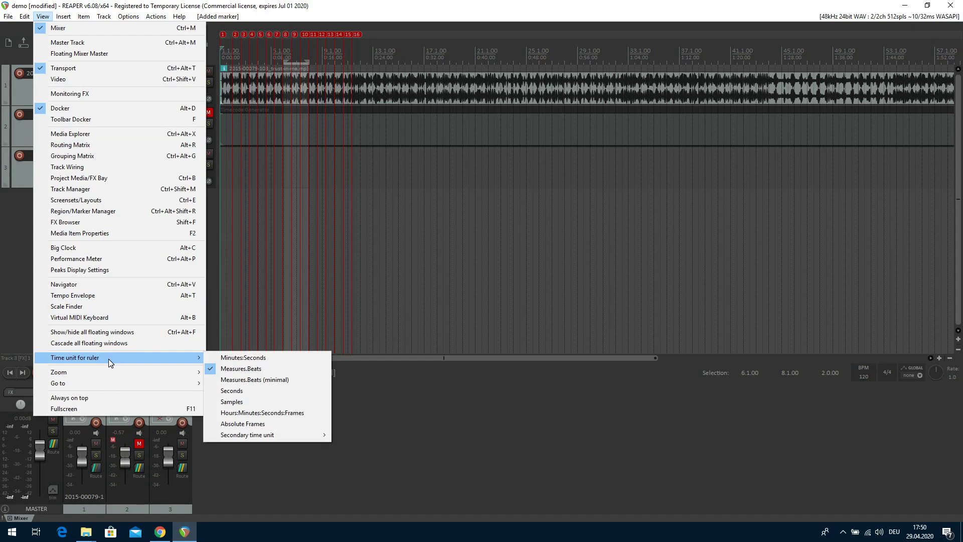
{"action": "left_click", "coordinate": [257, 412]}
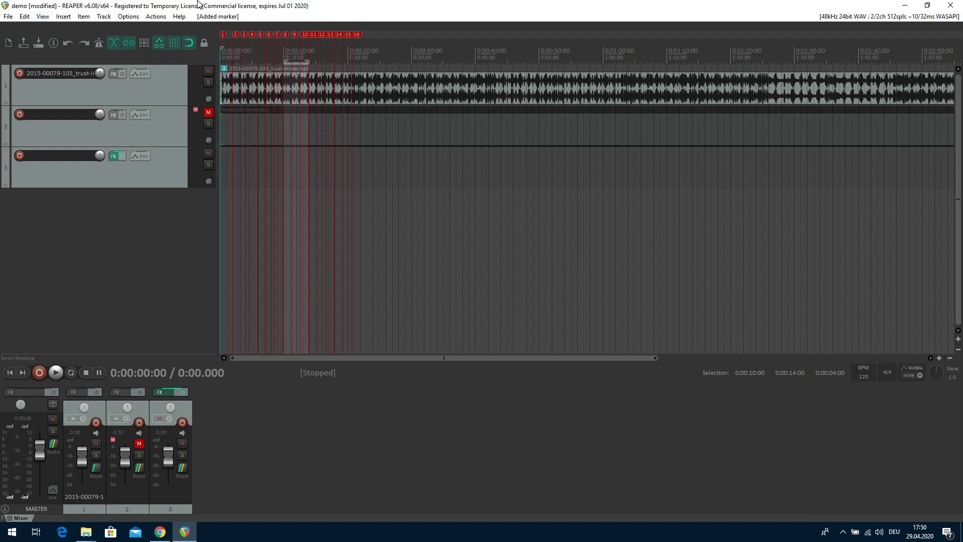
{"action": "left_click", "coordinate": [42, 17]}
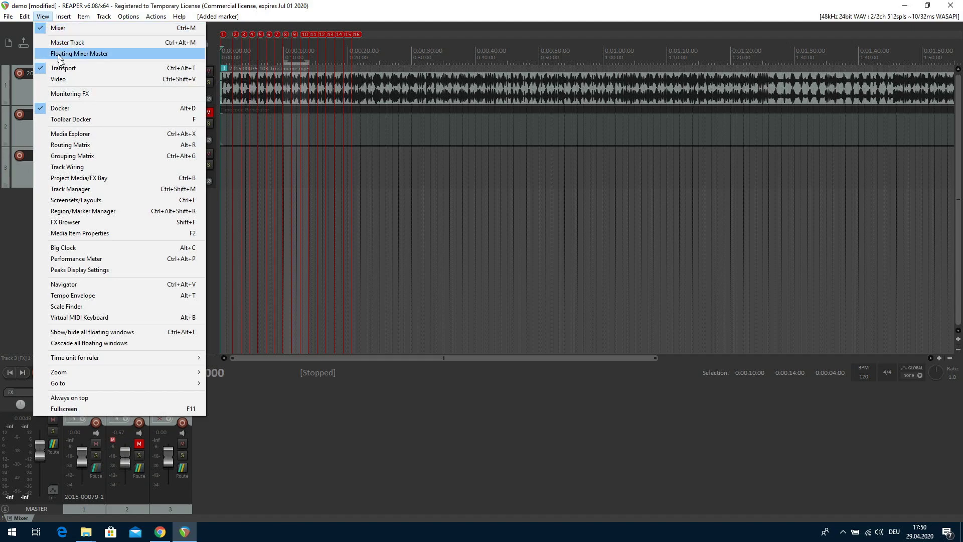
{"action": "left_click", "coordinate": [98, 212]}
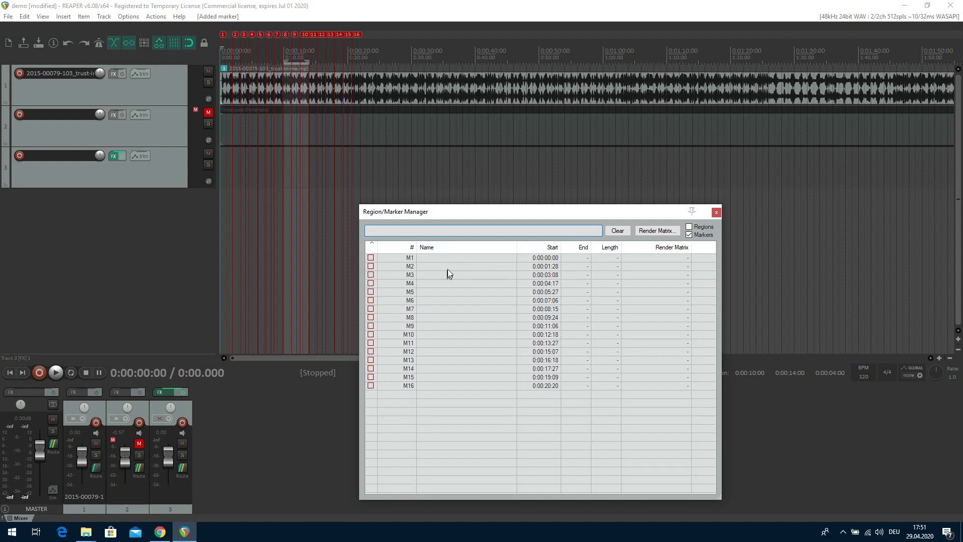
In the Region/Marker Manager, enter 'Start Cue' as M1's name and 'Second Cue' as M2's
{"action": "double_click", "coordinate": [460, 257]}
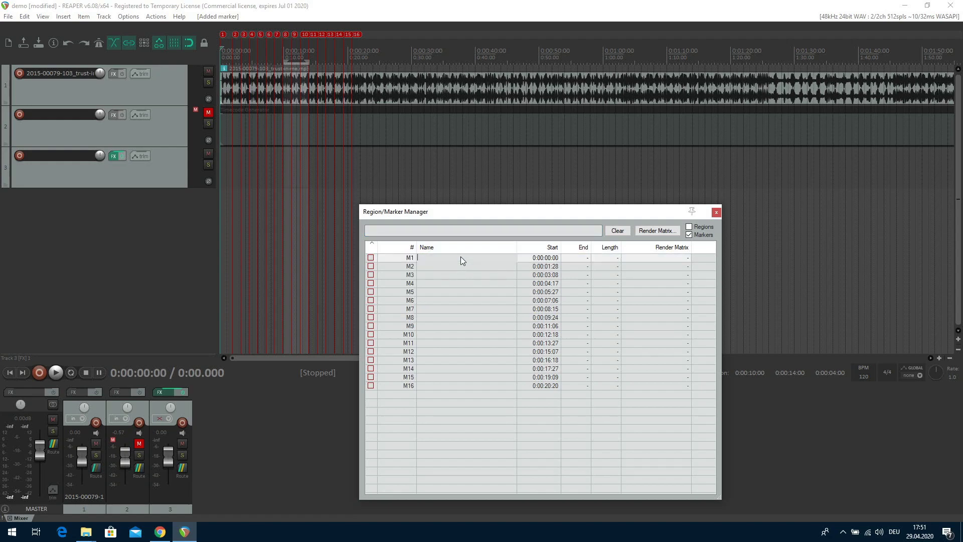
{"action": "type", "text": "Start Cue"}
{"action": "key", "text": "Return"}
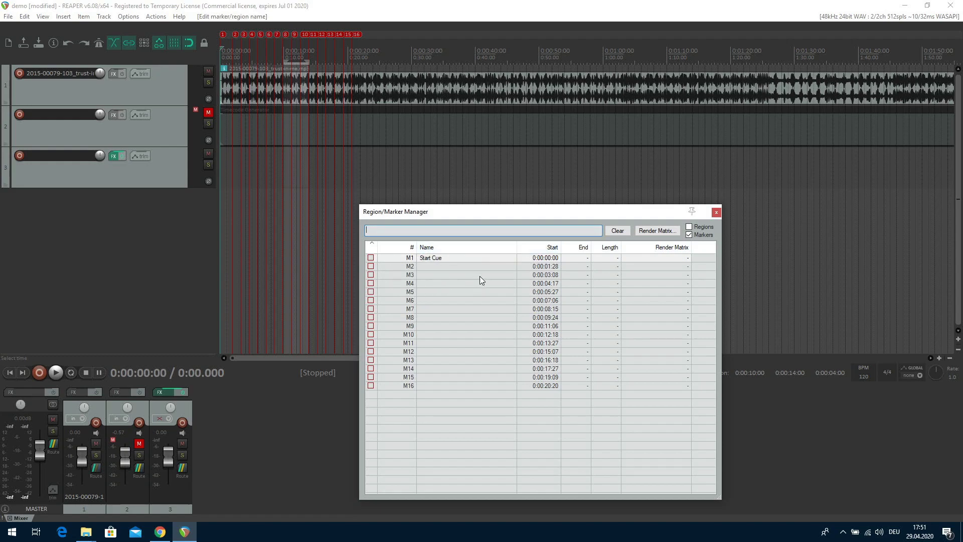
{"action": "double_click", "coordinate": [442, 266]}
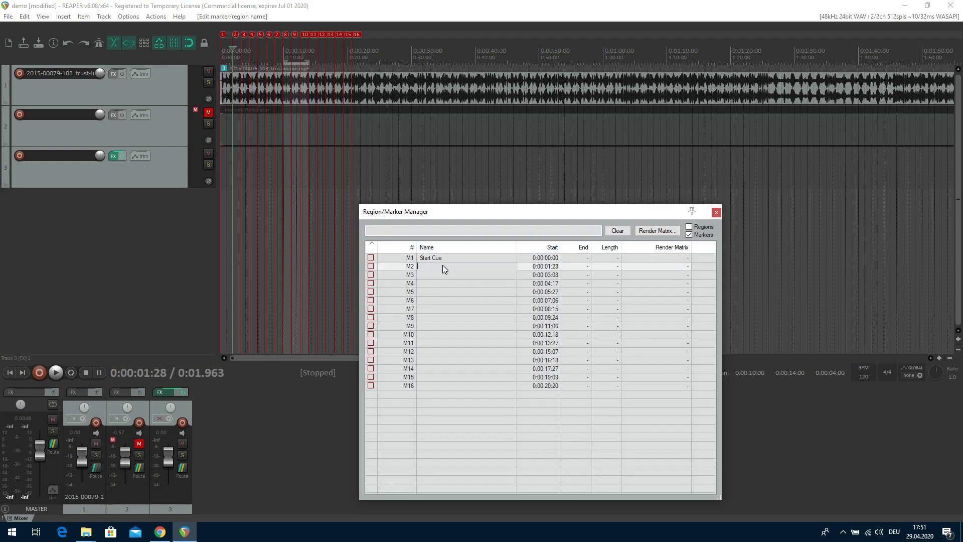
{"action": "type", "text": "Second Cue"}
{"action": "key", "text": "Return"}
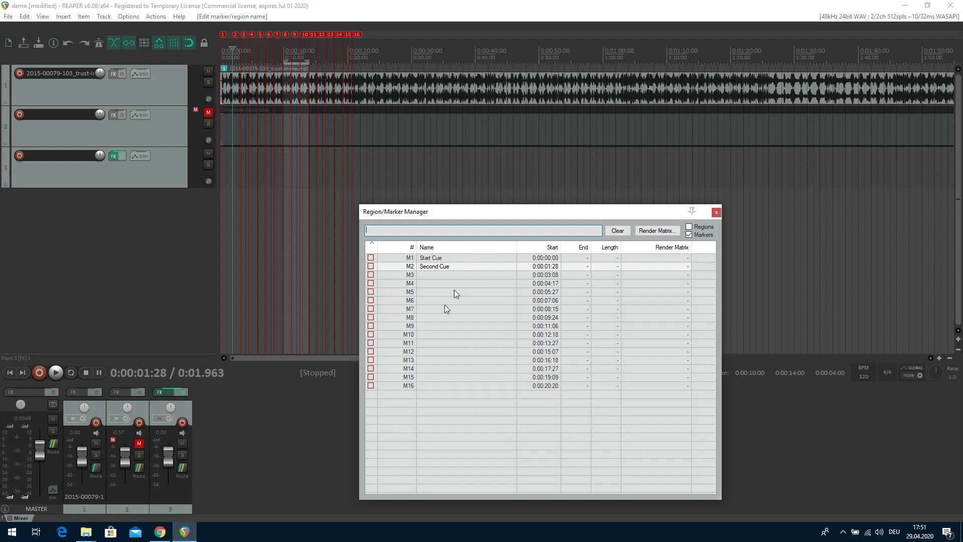
Export the marker list to demo_markers.csv on the Desktop and close the Region/Marker Manager
{"action": "right_click", "coordinate": [440, 436]}
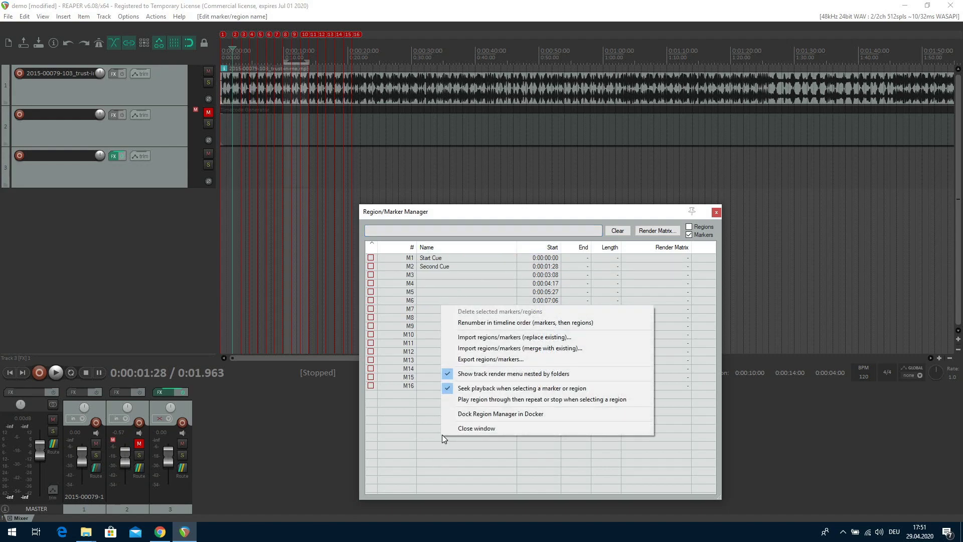
{"action": "left_click", "coordinate": [495, 360]}
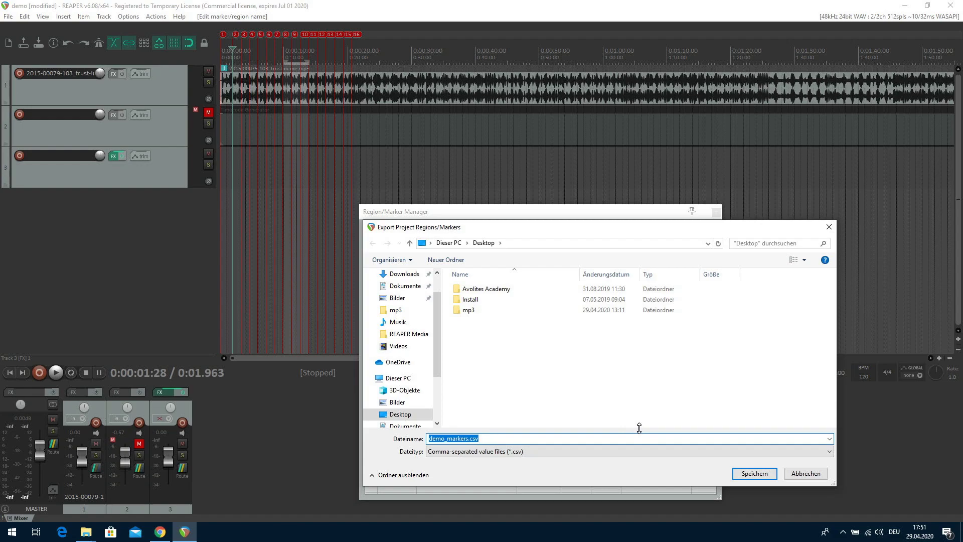
{"action": "left_click", "coordinate": [754, 474]}
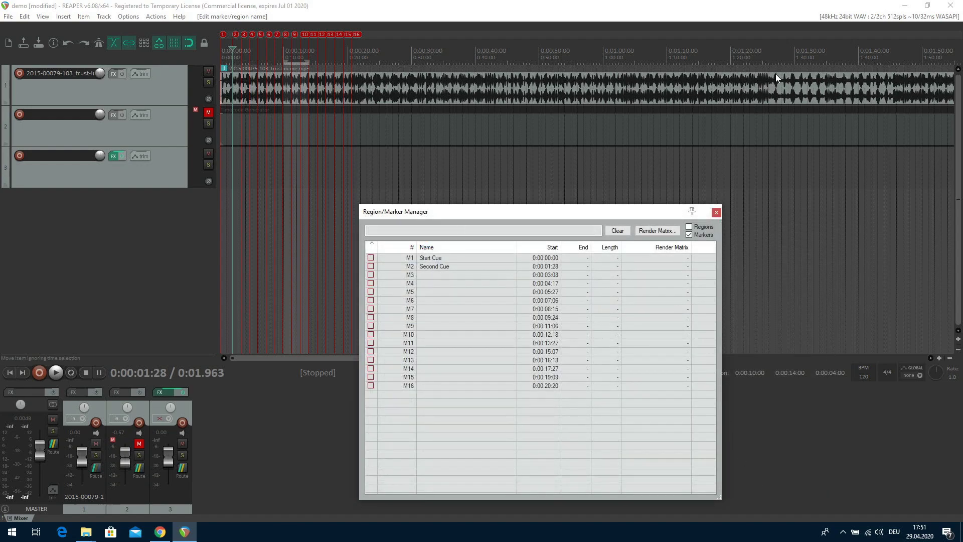
{"action": "left_click", "coordinate": [717, 213]}
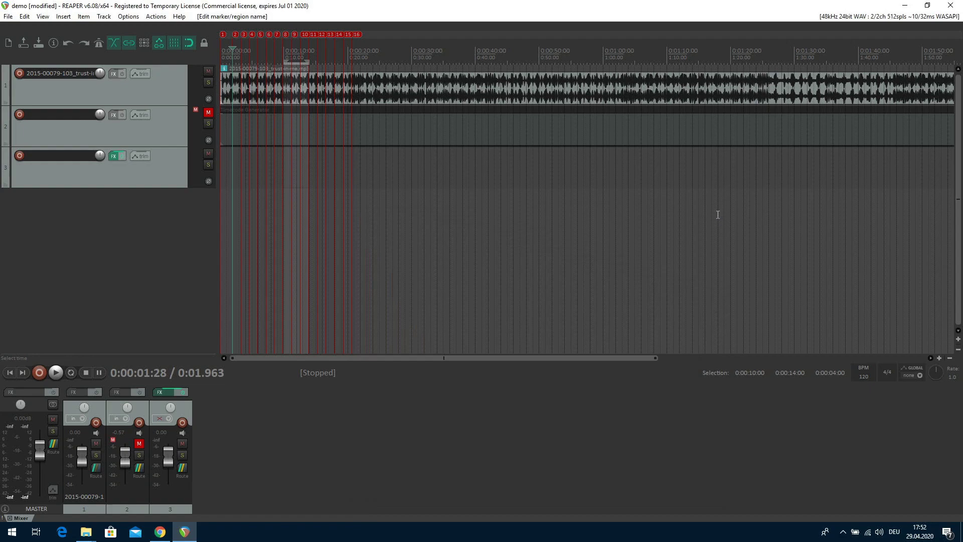
Minimize REAPER and Chrome, then open demo_markers.csv from the desktop in Notepad++
{"action": "left_click", "coordinate": [907, 6]}
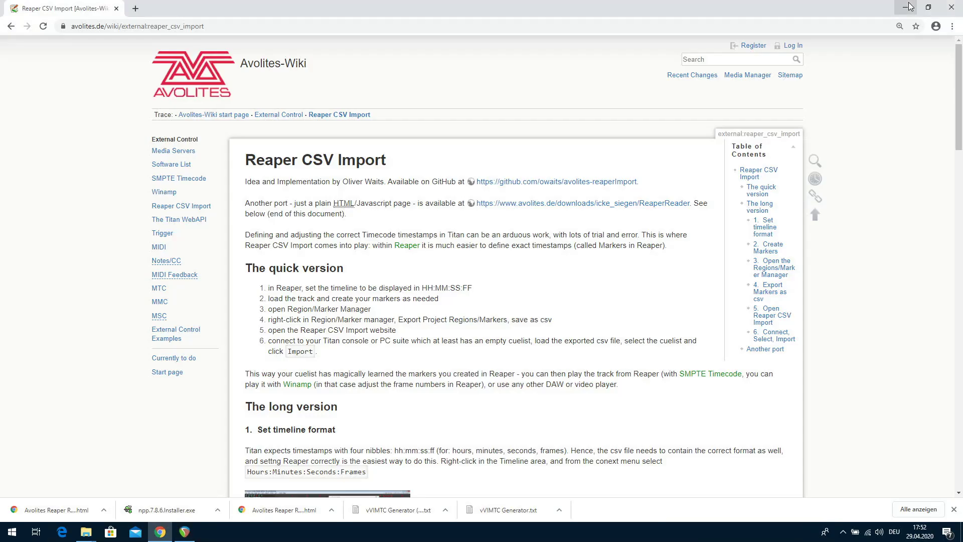
{"action": "left_click", "coordinate": [907, 7]}
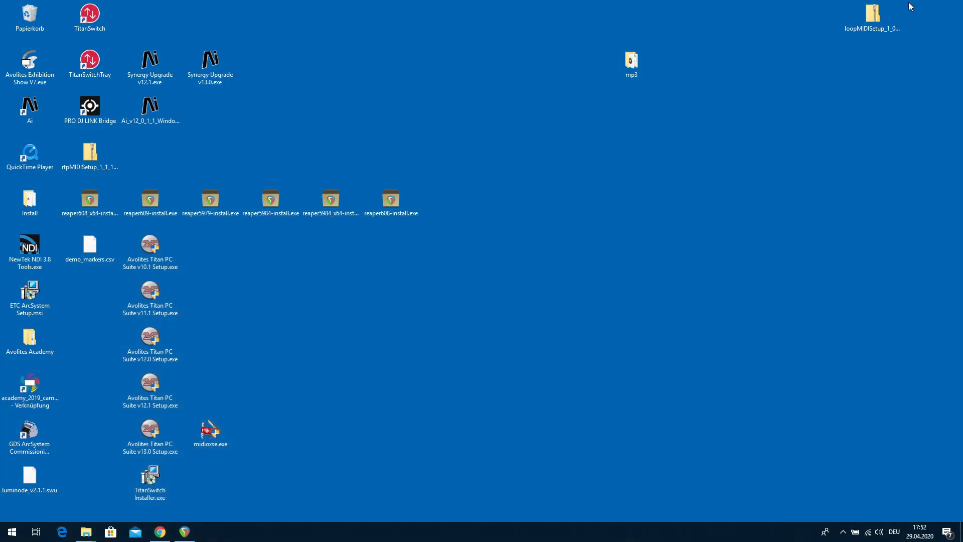
{"action": "right_click", "coordinate": [83, 248]}
{"action": "left_click", "coordinate": [124, 290]}
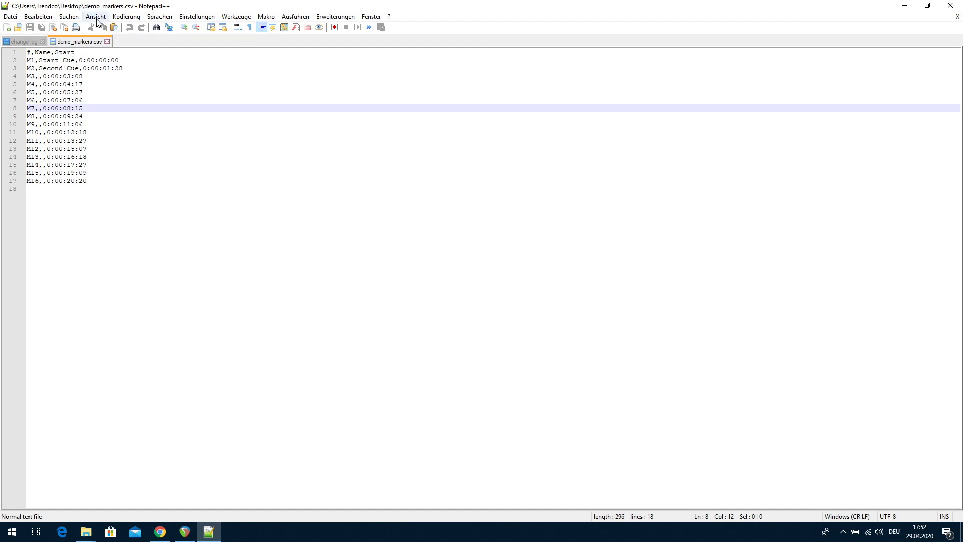
After reviewing the 16 marker rows, close the file and Notepad++
{"action": "left_click", "coordinate": [108, 42]}
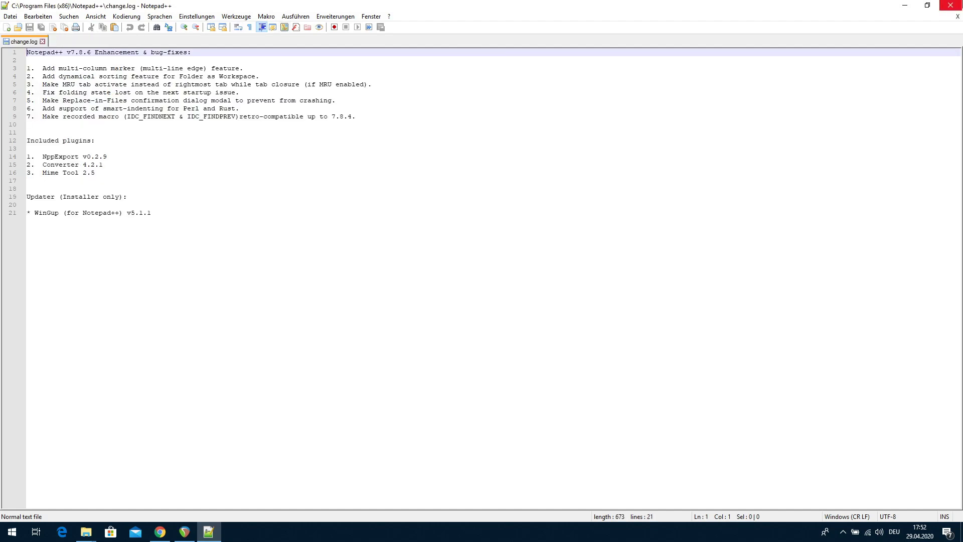
{"action": "left_click", "coordinate": [950, 7]}
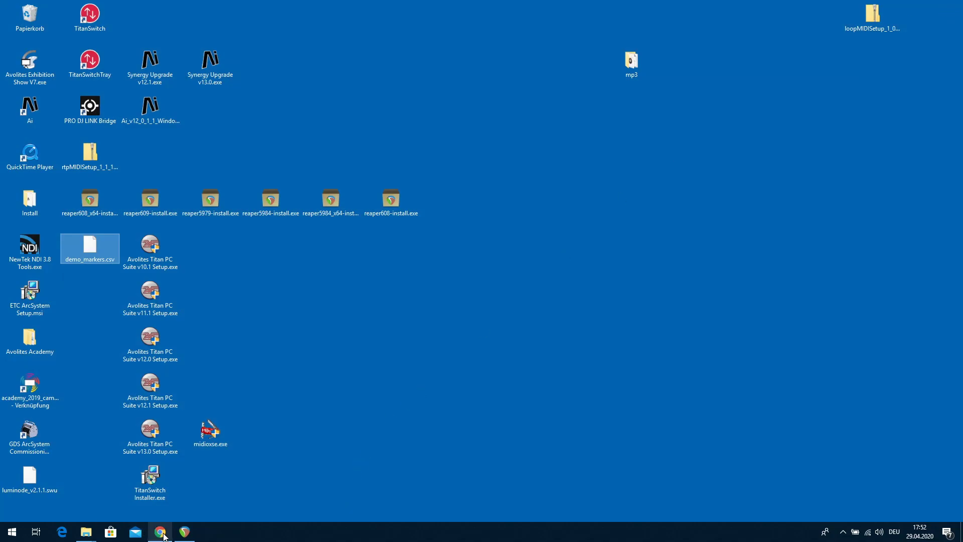
{"action": "mouse_move", "coordinate": [161, 535]}
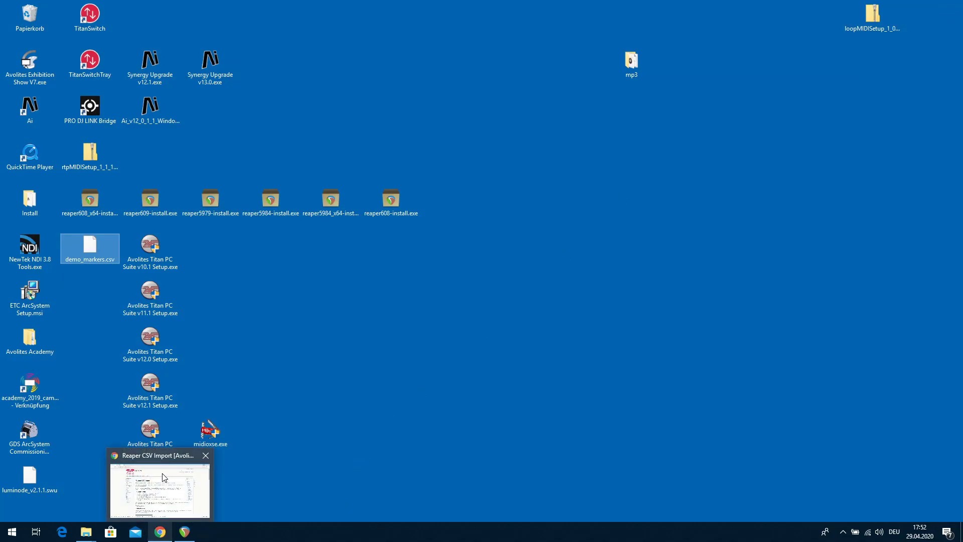